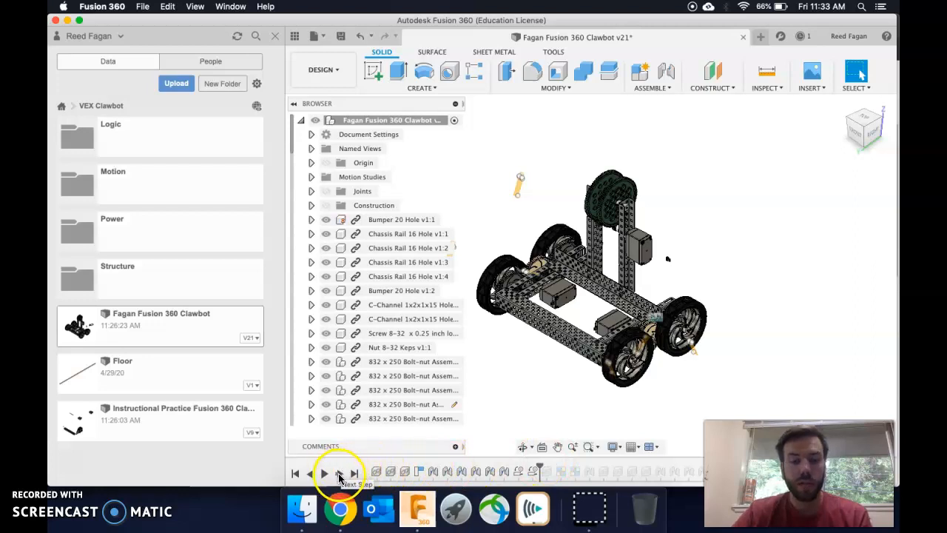
- Step the timeline forward to the insertion of the Cortex microcontroller and bring it into view beside the chassis
click(339, 476)
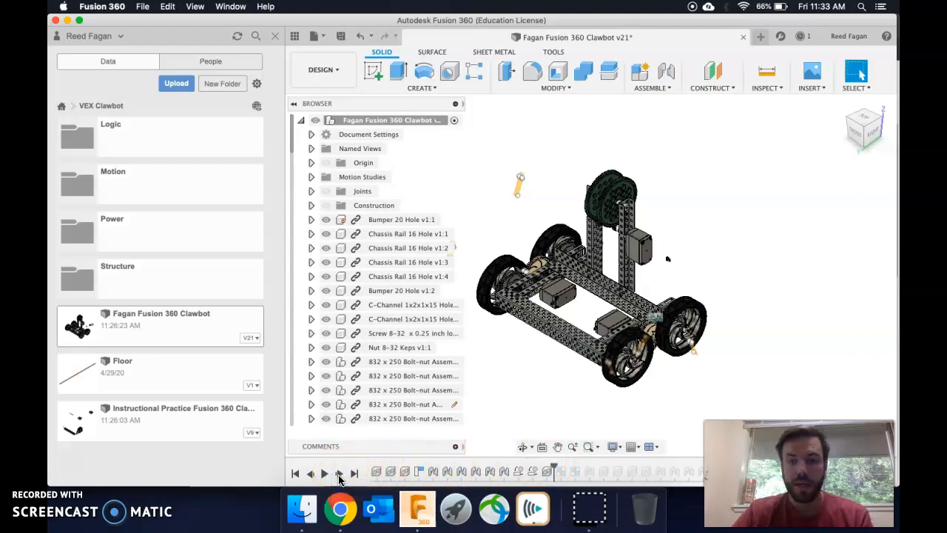
click(676, 425)
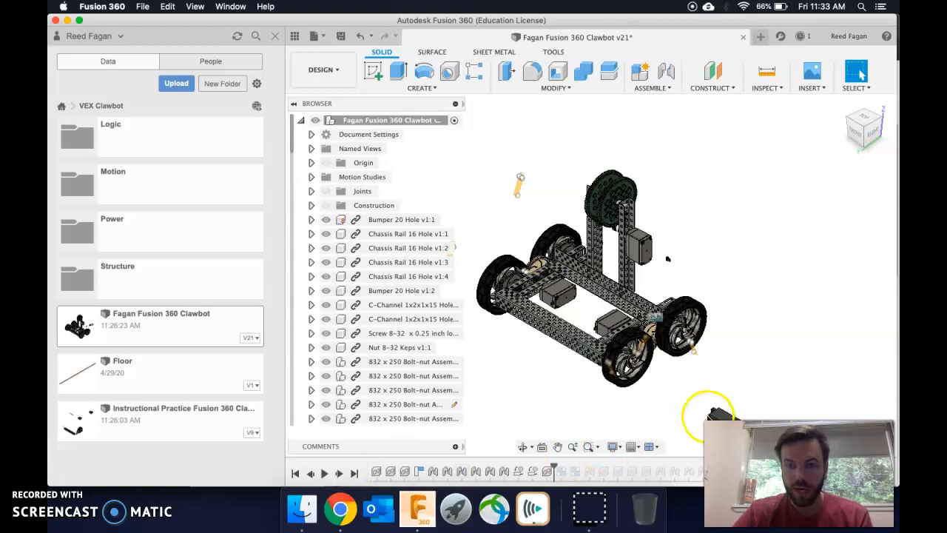
scroll(681, 402, down, 3)
middle_drag(680, 399, 642, 346)
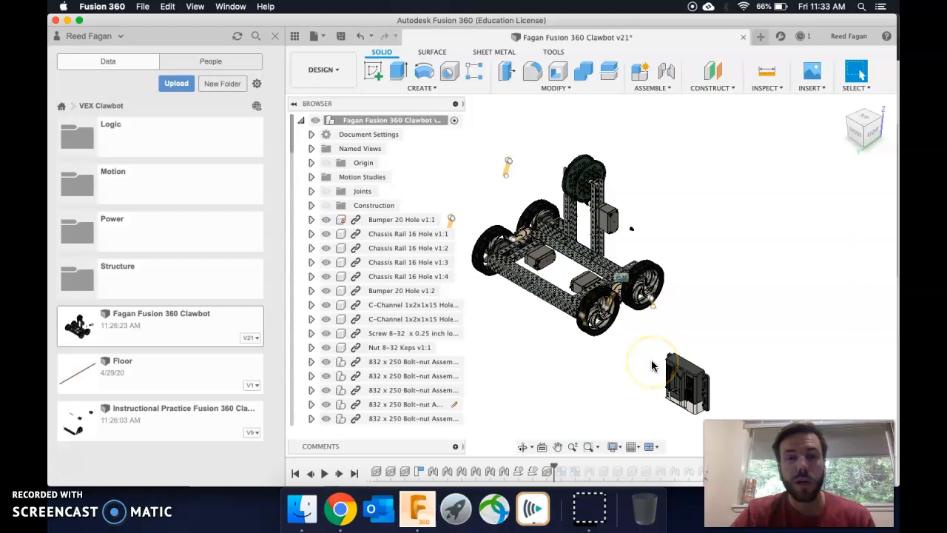
click(678, 370)
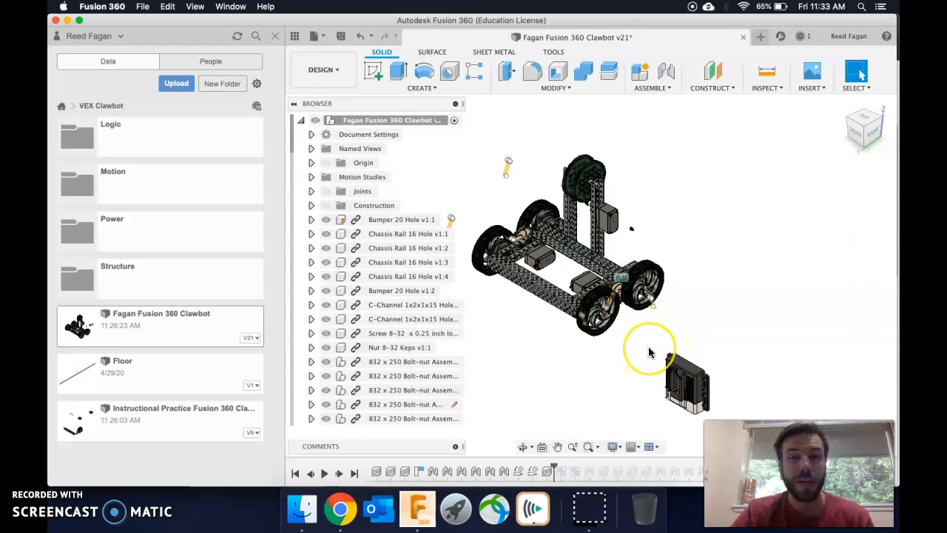
click(669, 349)
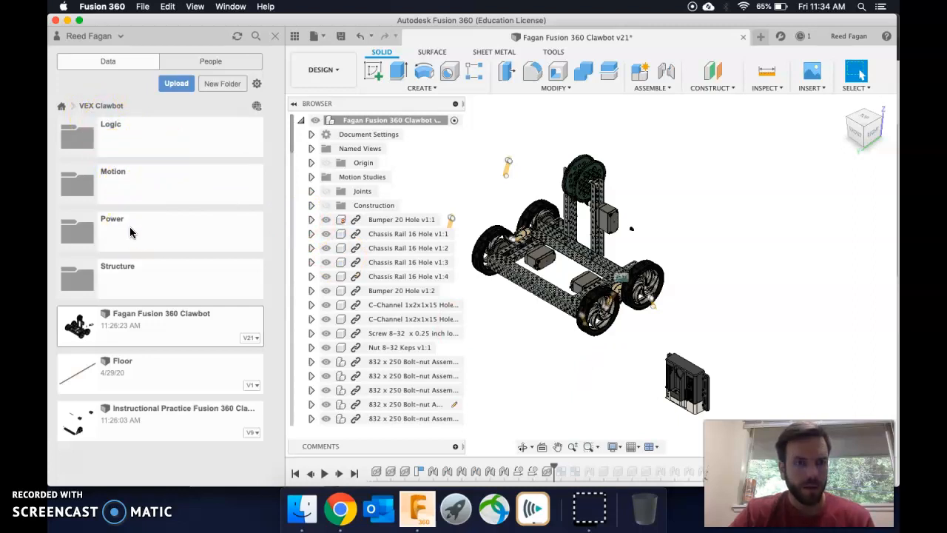
- Look through the Components subfolder of the project's Logic folder, returning to the Logic folder
click(131, 145)
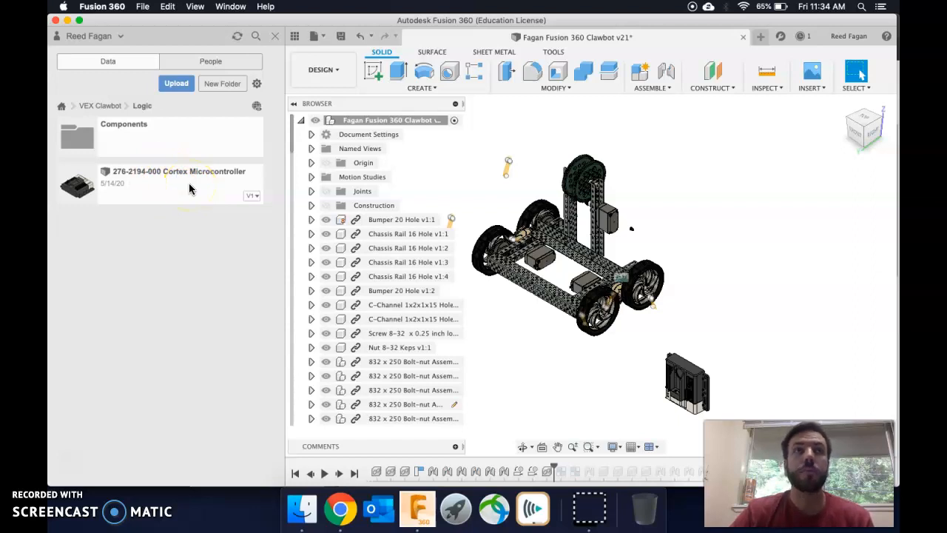
click(164, 144)
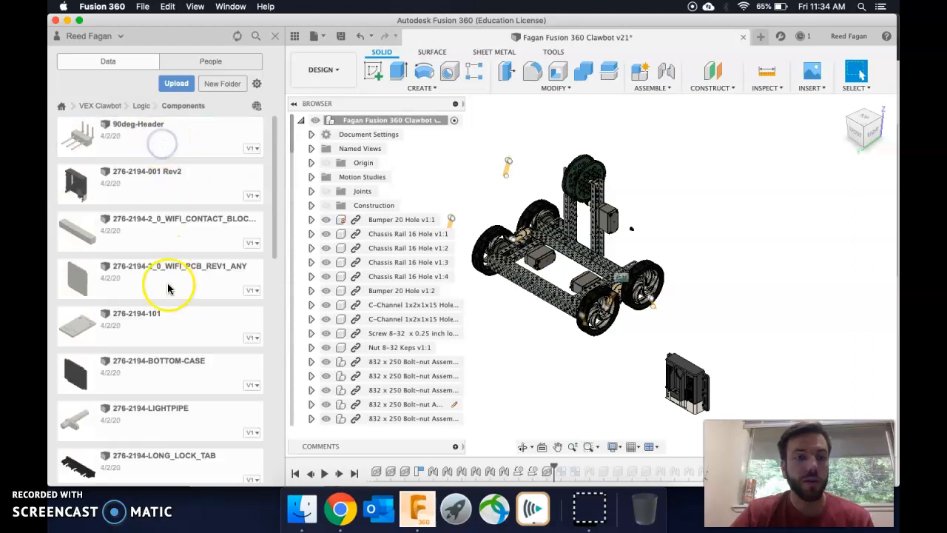
scroll(170, 247, down, 1)
scroll(164, 185, up, 1)
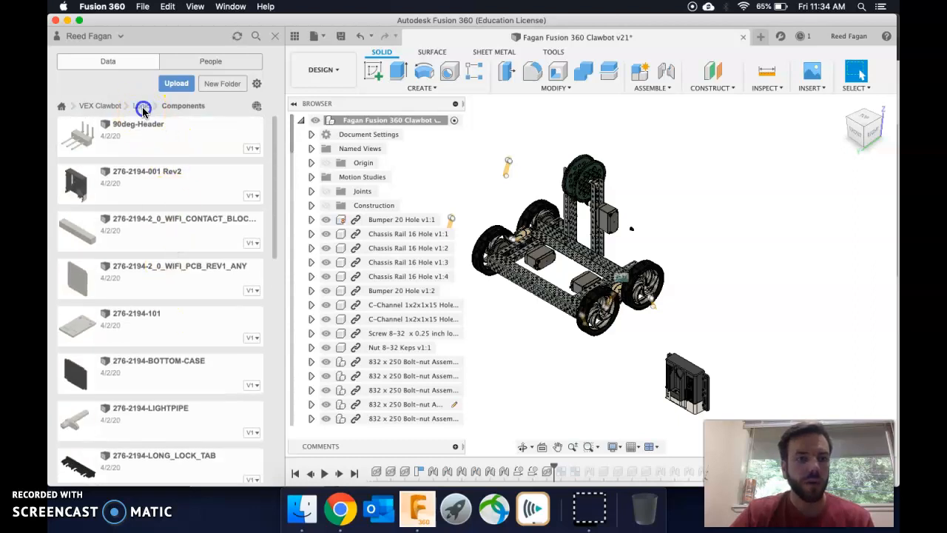
click(142, 108)
click(170, 88)
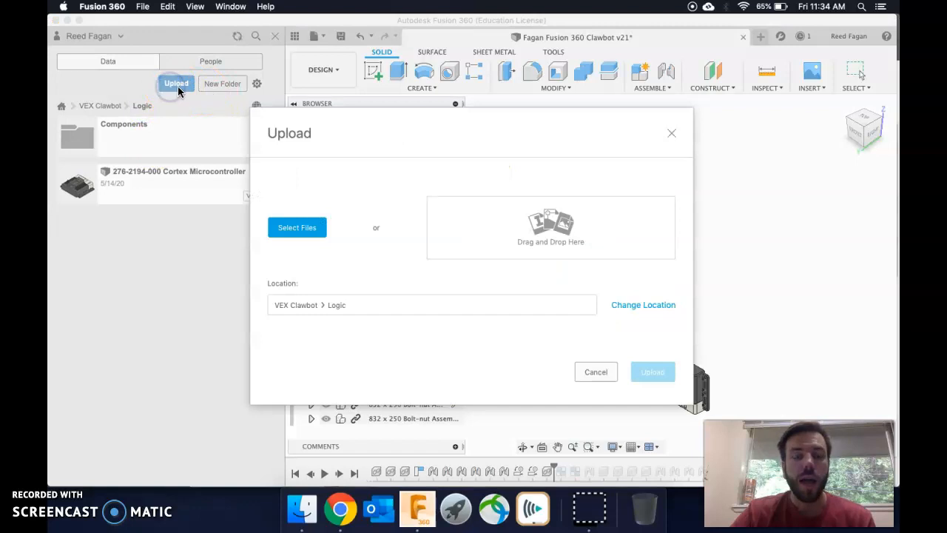
click(294, 228)
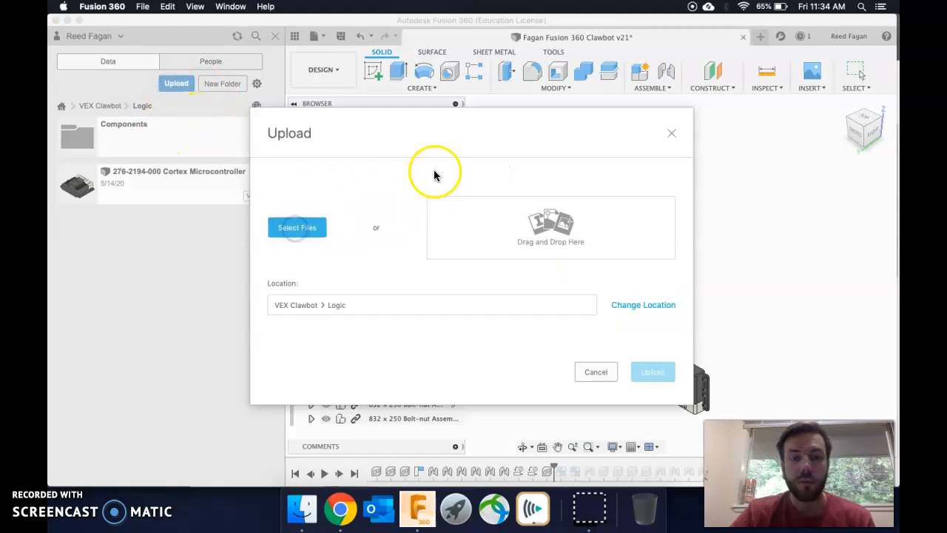
click(176, 88)
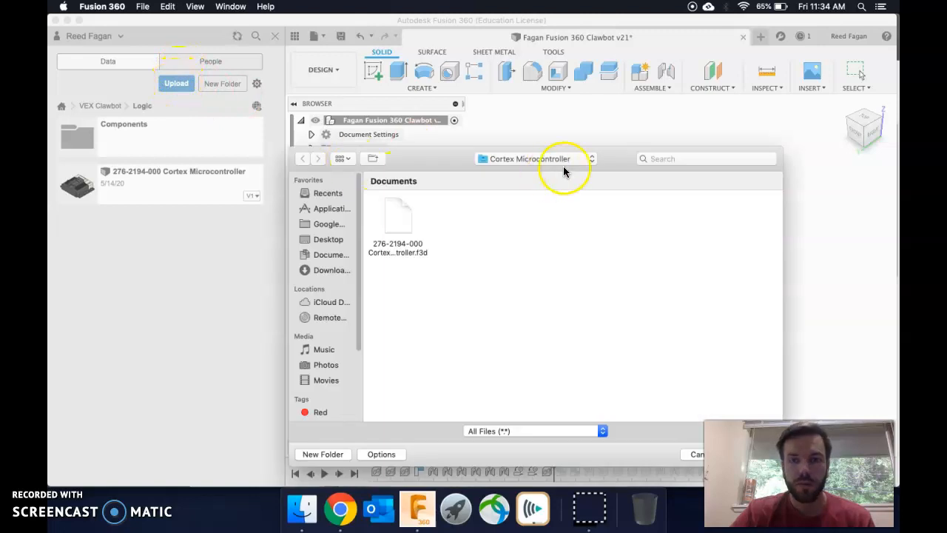
click(593, 160)
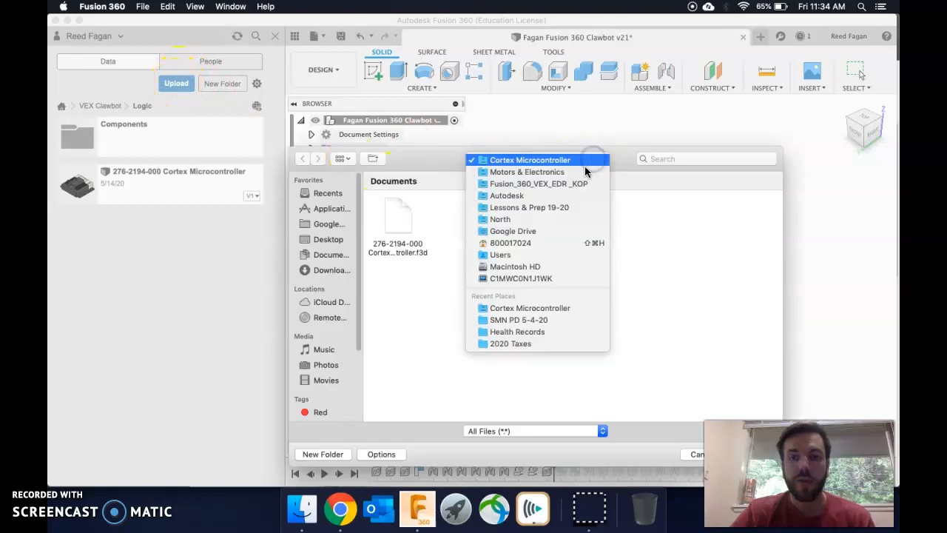
click(518, 188)
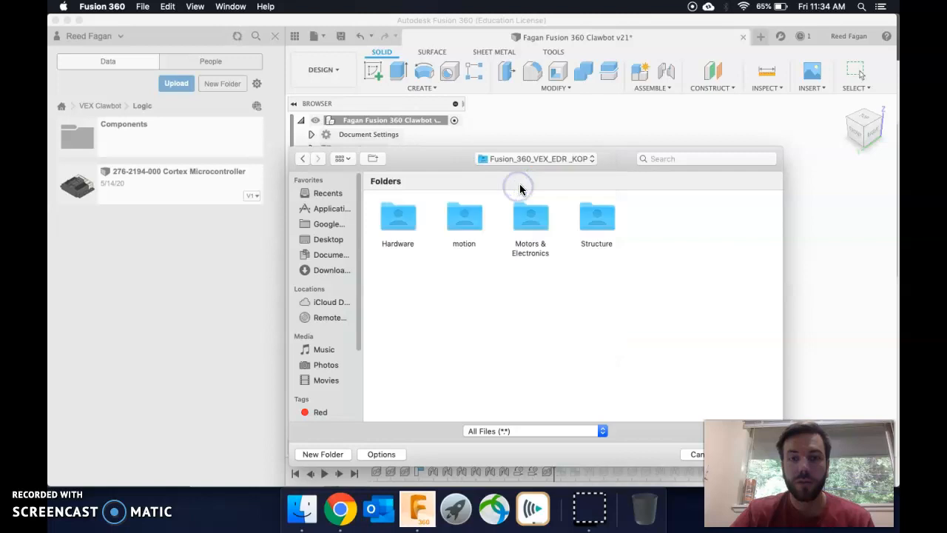
double_click(531, 234)
double_click(530, 244)
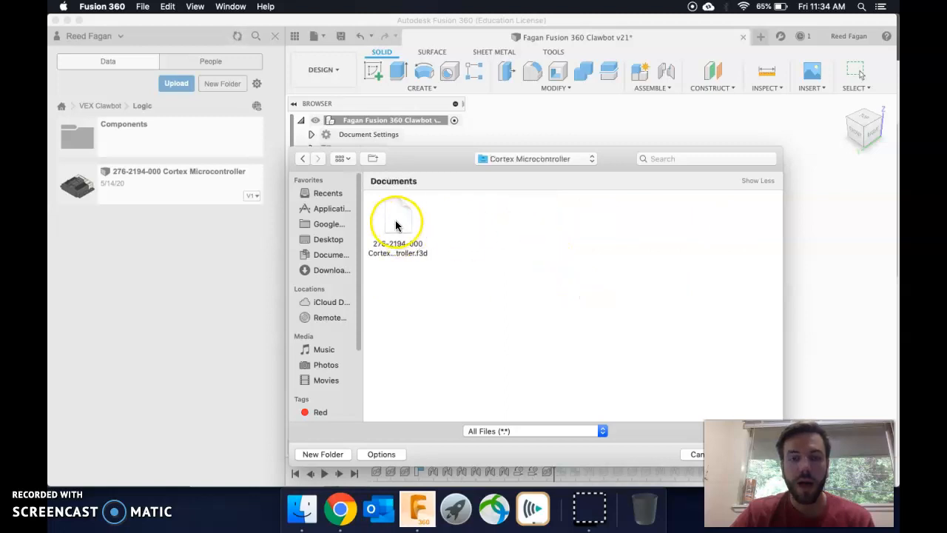
click(396, 226)
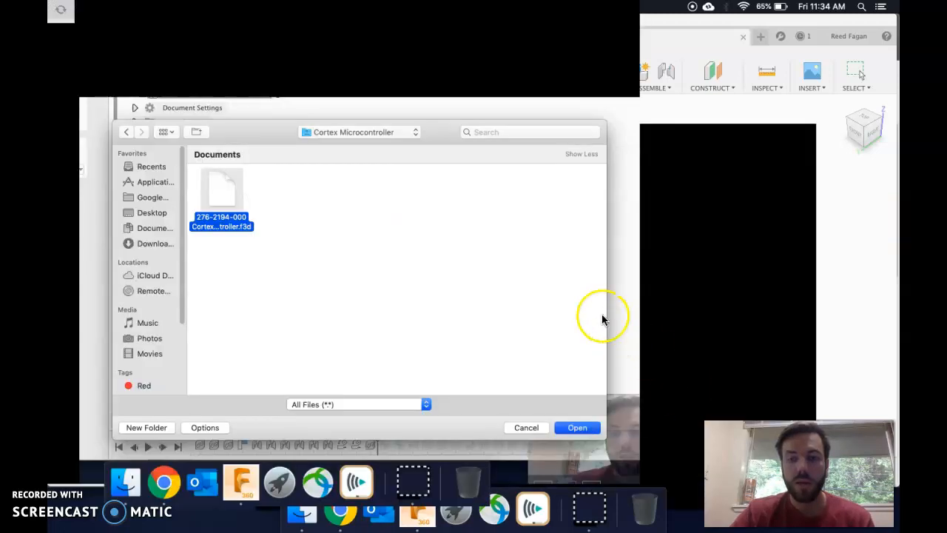
click(746, 455)
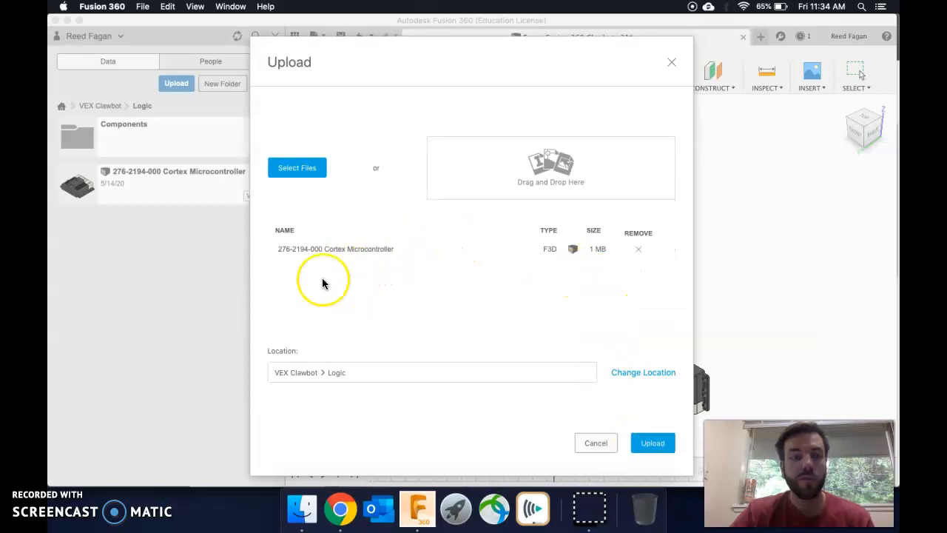
click(597, 444)
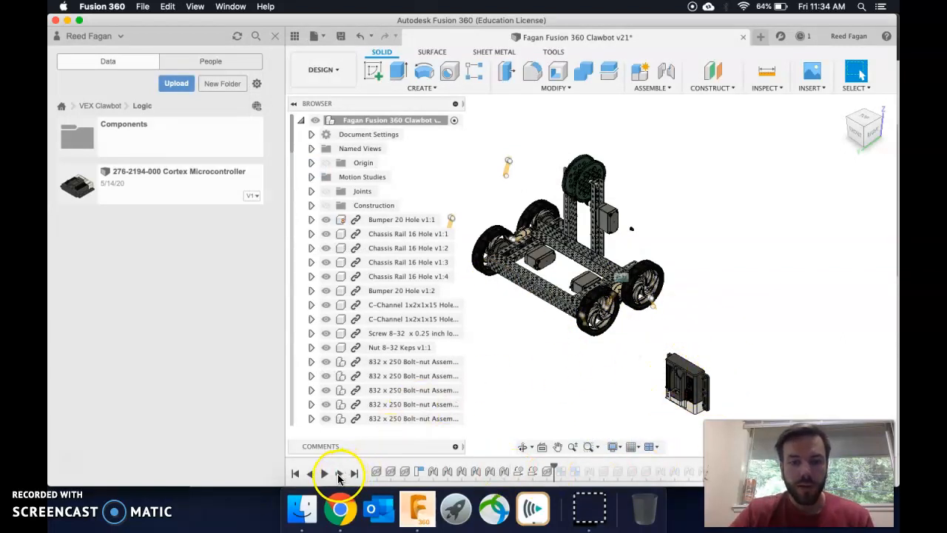
- Step the timeline forward through the joint that seats the Cortex microcontroller in the chassis
click(338, 475)
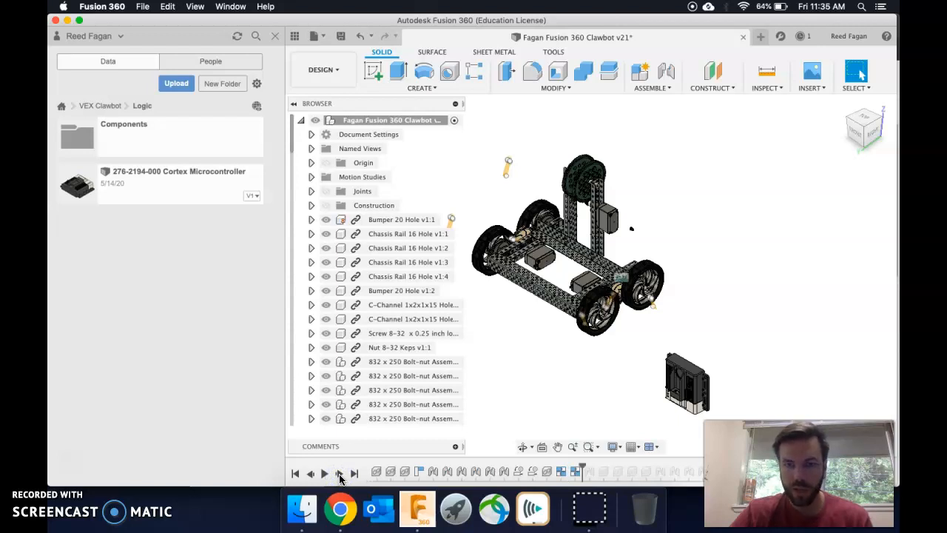
click(339, 473)
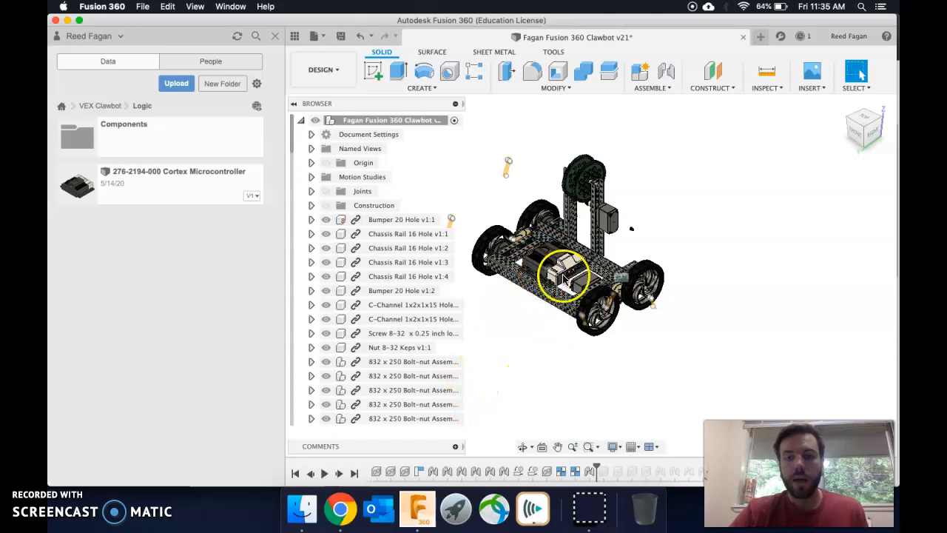
- Examine how the microcontroller's corner mounting holes line up with the holes in the chassis rails
scroll(552, 285, up, 5)
scroll(546, 291, up, 5)
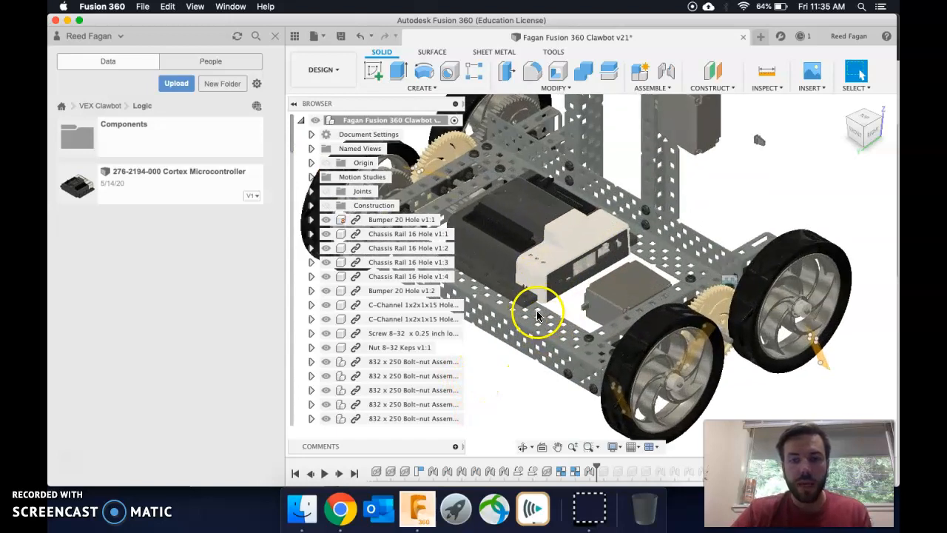
scroll(622, 251, up, 2)
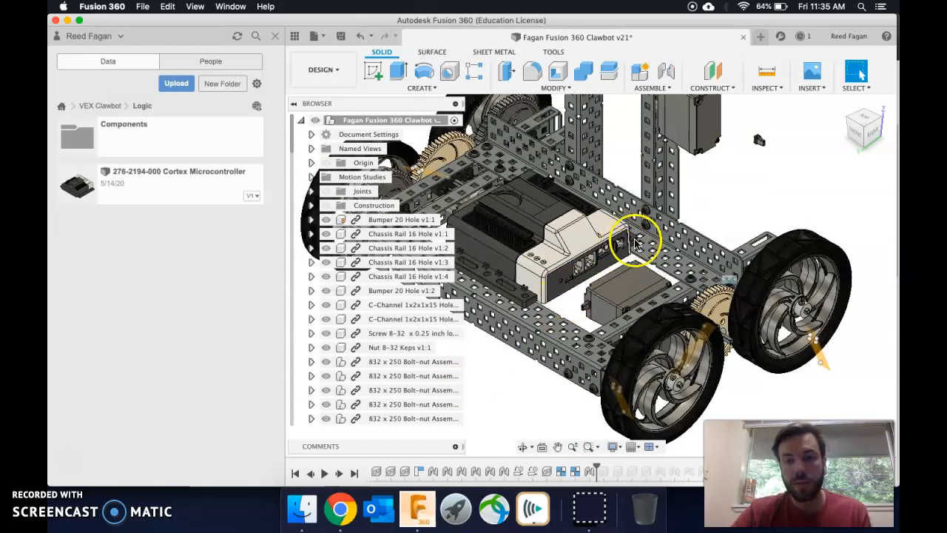
scroll(635, 239, up, 3)
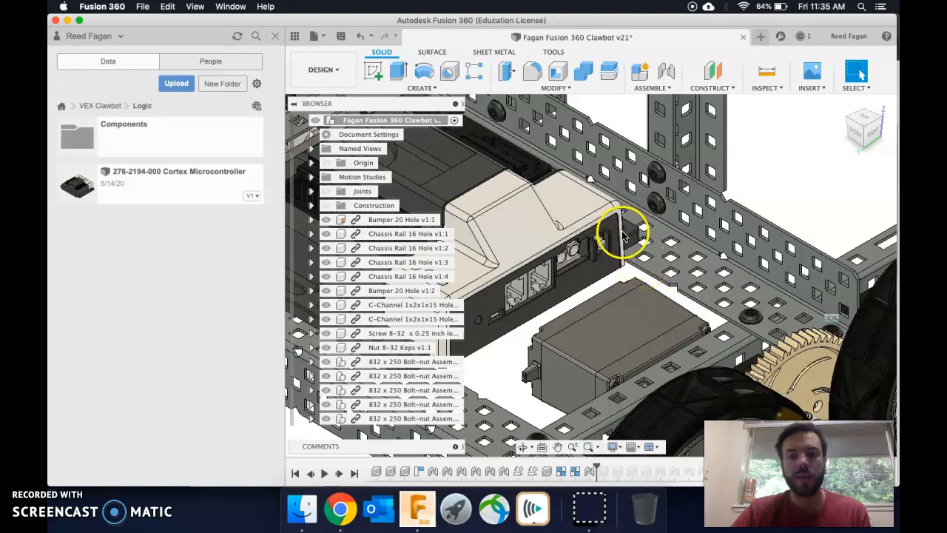
middle_drag(645, 232, 613, 234)
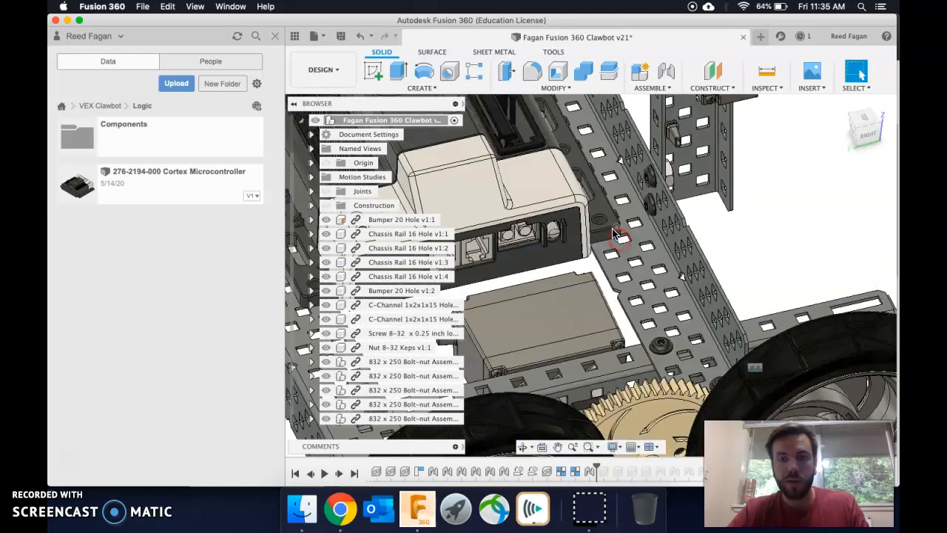
drag(852, 132, 860, 146)
scroll(599, 305, down, 8)
middle_drag(569, 320, 656, 292)
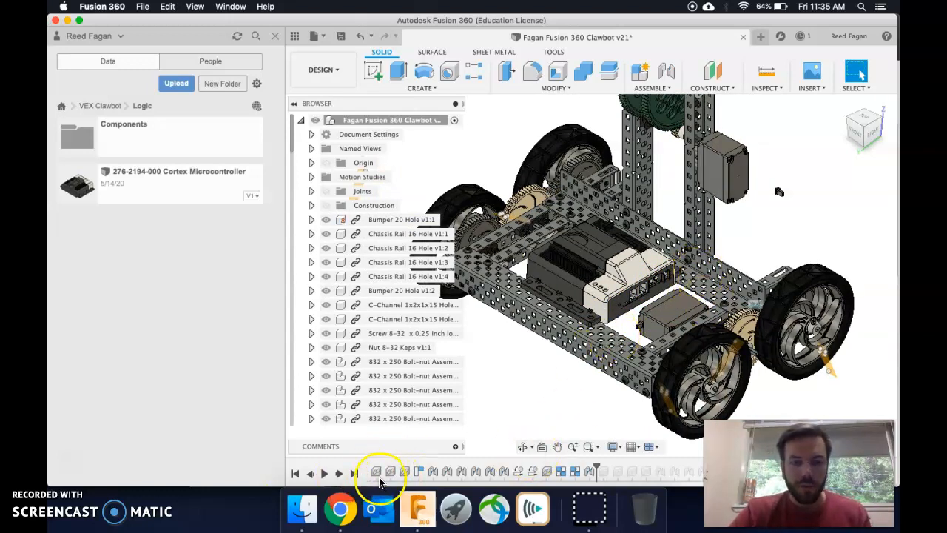
- Step the timeline forward to the inserted bolt-nut assembly and inspect the microcontroller's front corner mounting hole
click(341, 480)
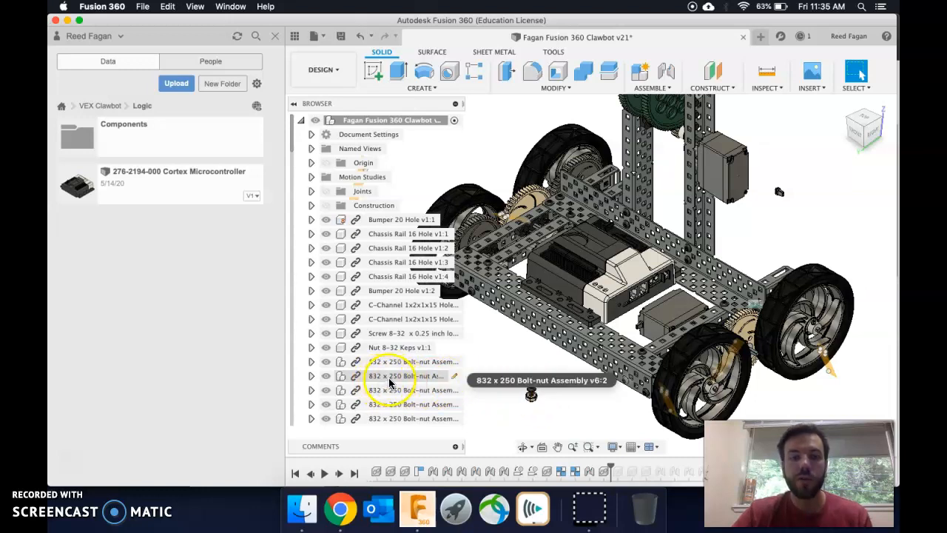
click(533, 393)
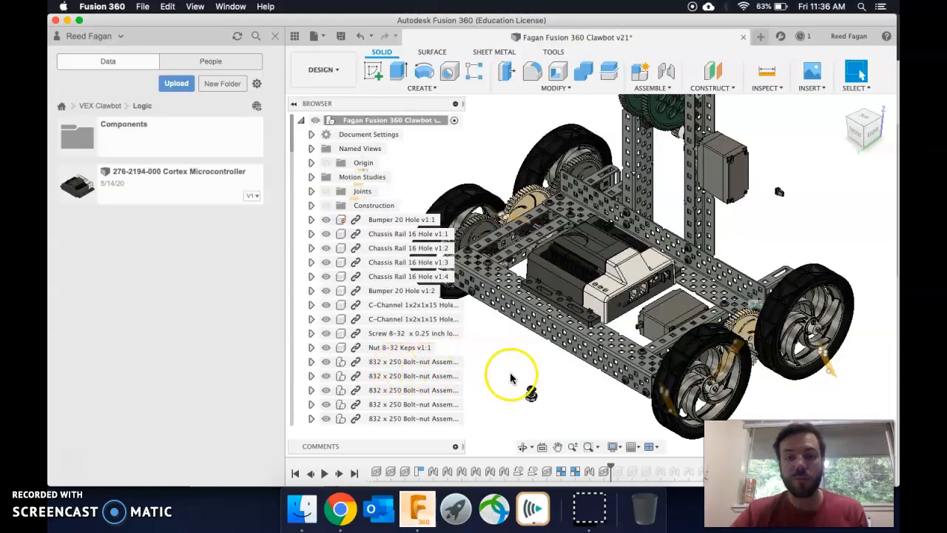
scroll(581, 340, up, 10)
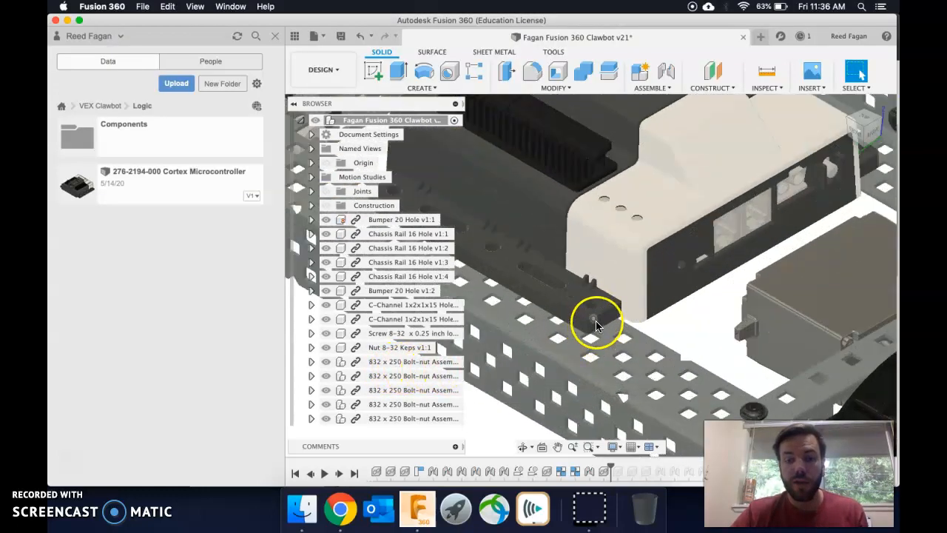
scroll(571, 330, down, 5)
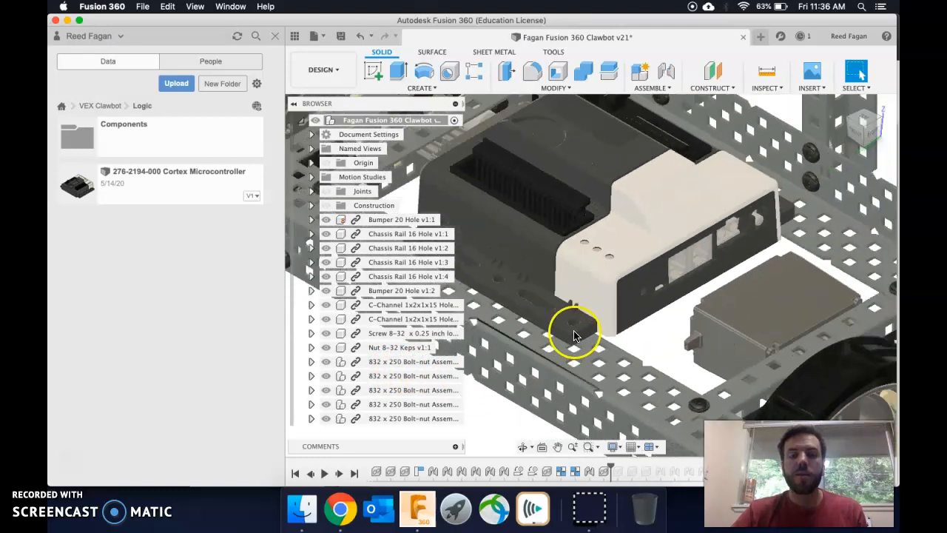
middle_drag(563, 372, 586, 361)
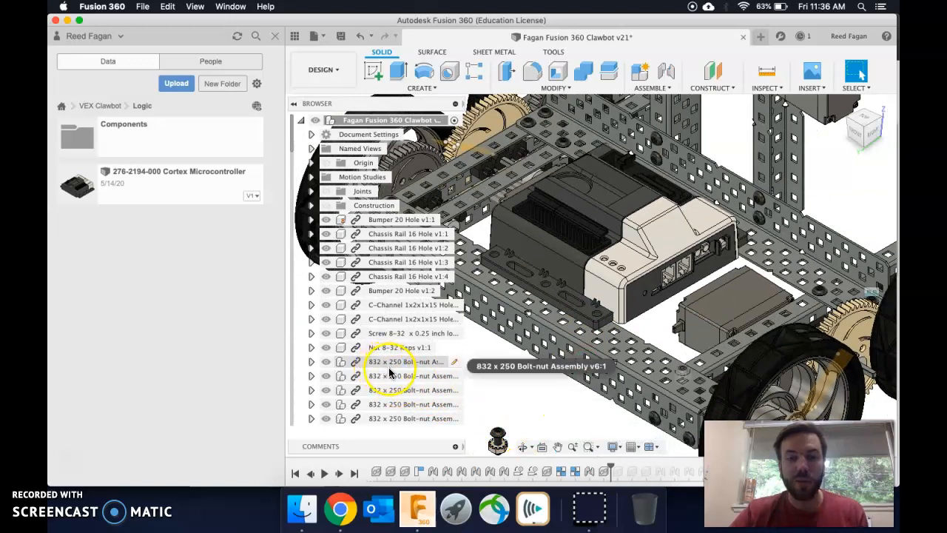
- Browse the project's Structure folder for the 8-32 screws, Keps nuts and bolt-nut assemblies used to fasten the microcontroller
click(101, 112)
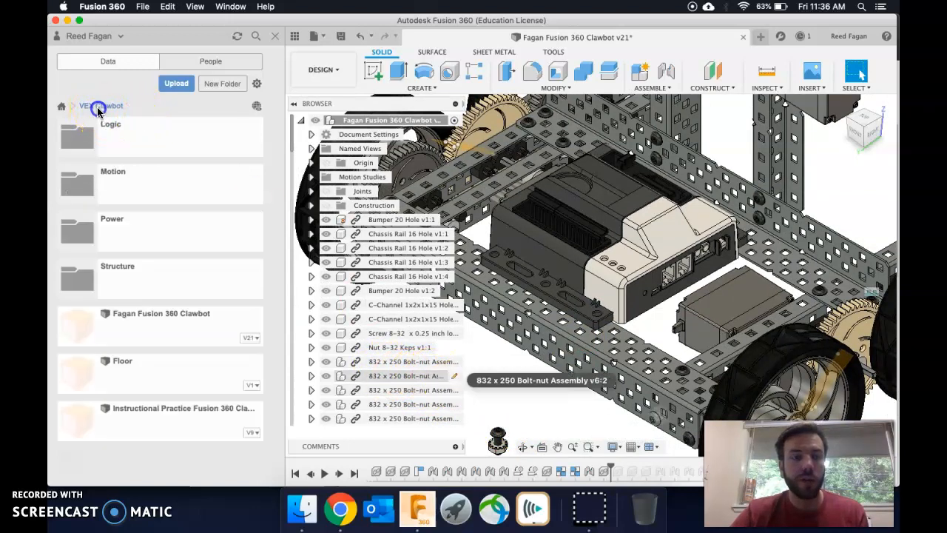
click(138, 280)
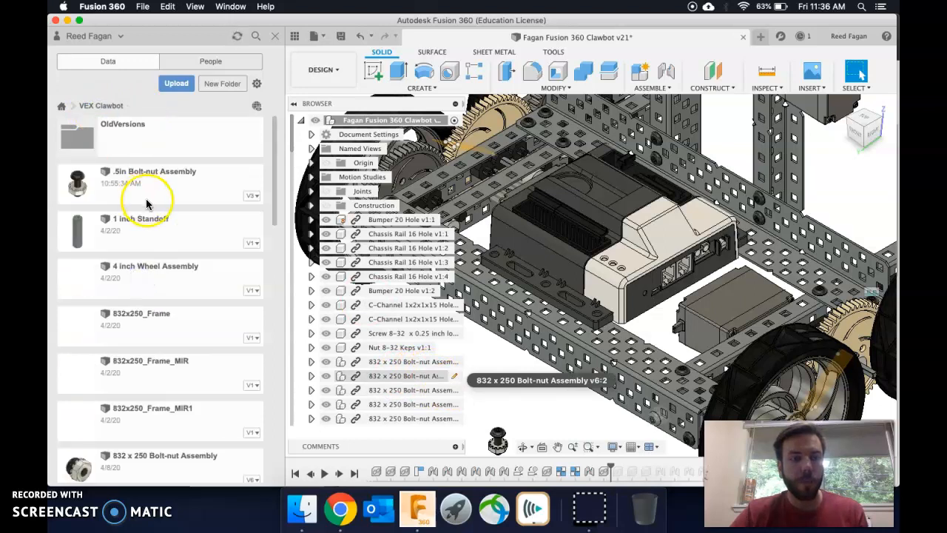
scroll(157, 280, down, 10)
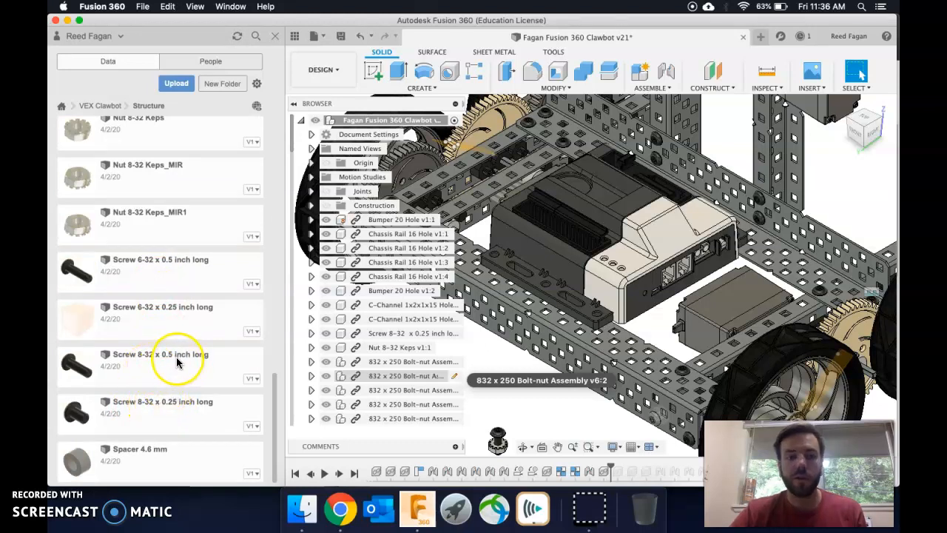
drag(176, 361, 185, 370)
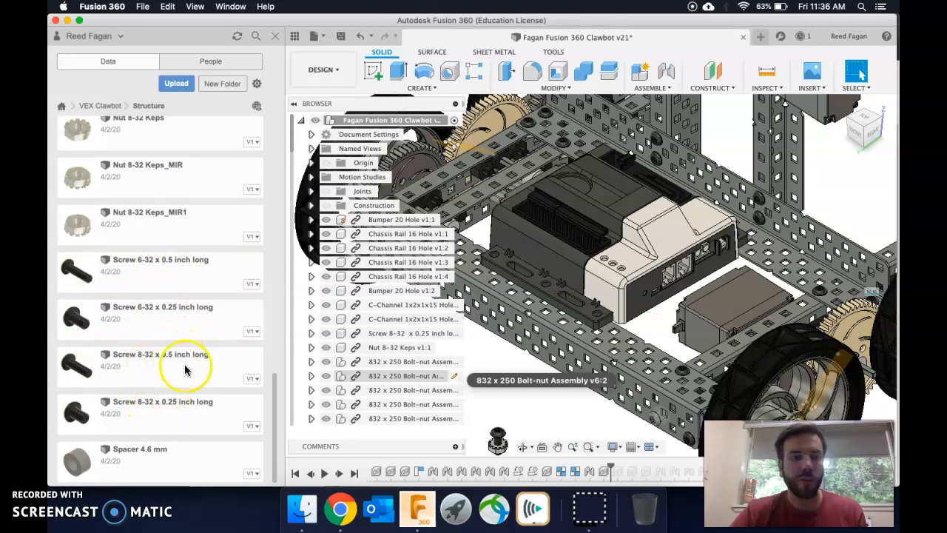
scroll(184, 366, up, 3)
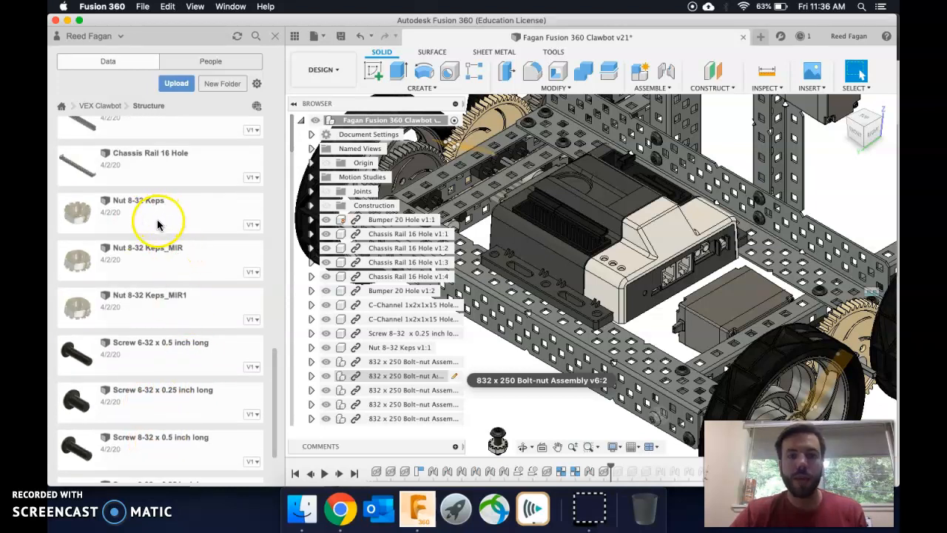
scroll(158, 219, up, 10)
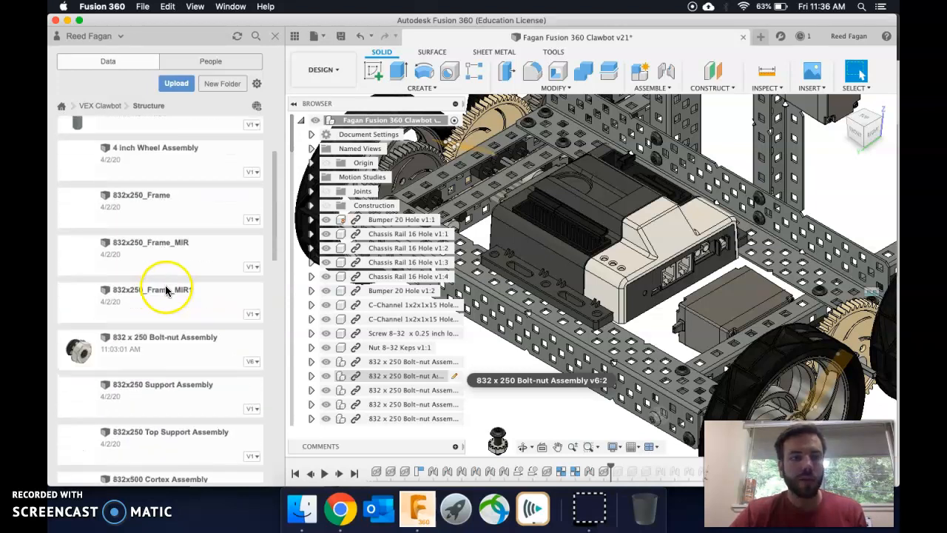
- Find the .5in Bolt-nut Assembly in the Structure folder, open it and examine its screw and Keps nut from the side
scroll(170, 348, up, 4)
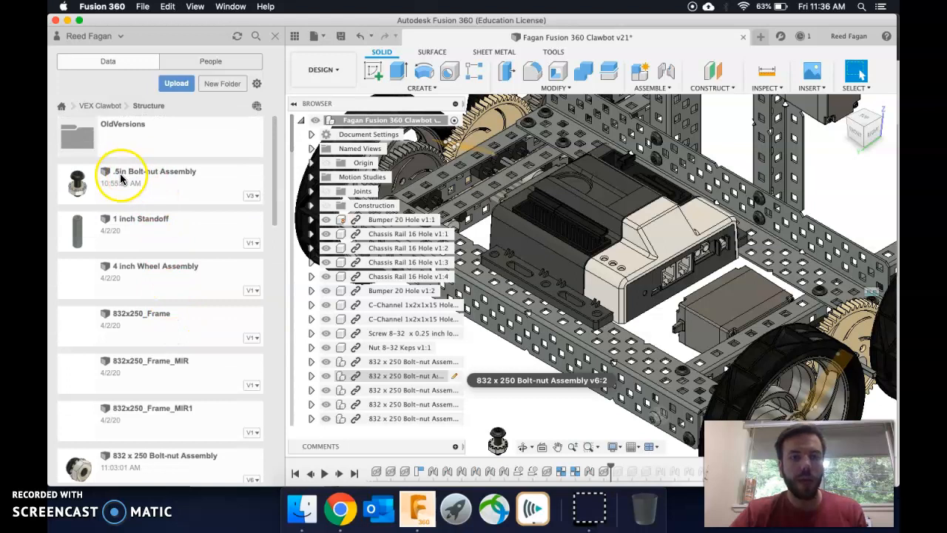
scroll(173, 201, down, 2)
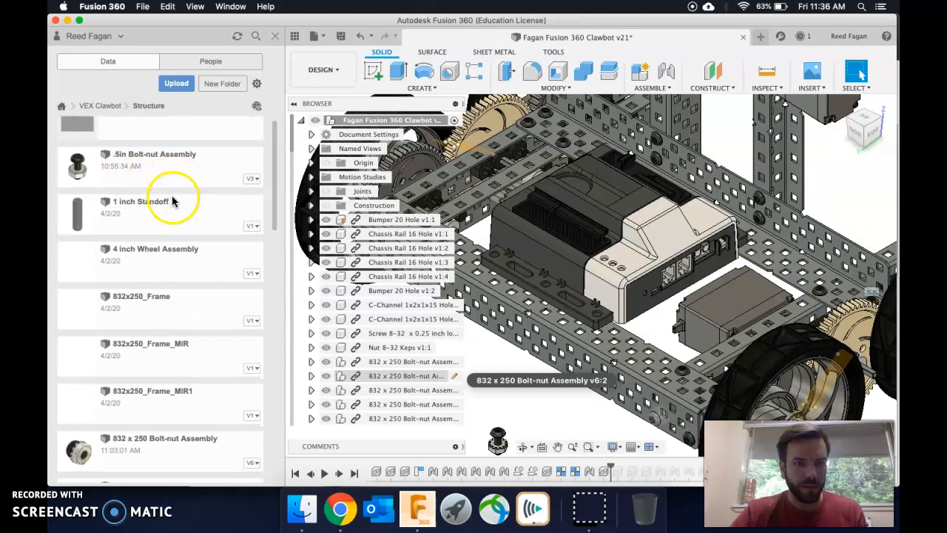
scroll(173, 227, down, 5)
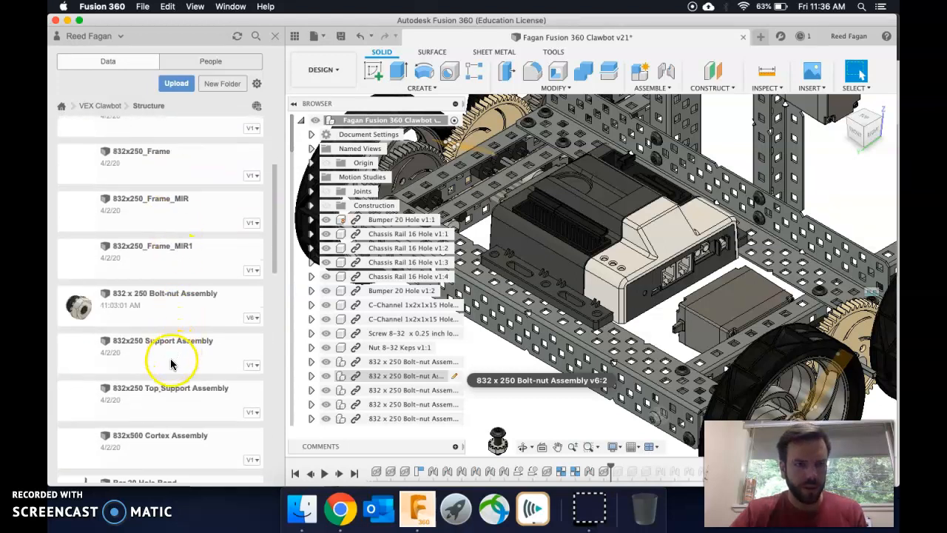
scroll(182, 311, up, 6)
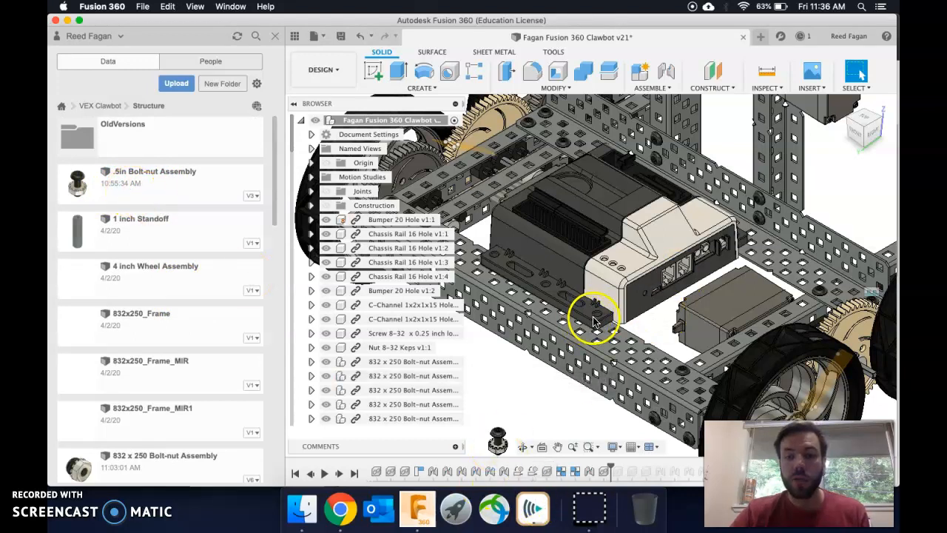
click(171, 191)
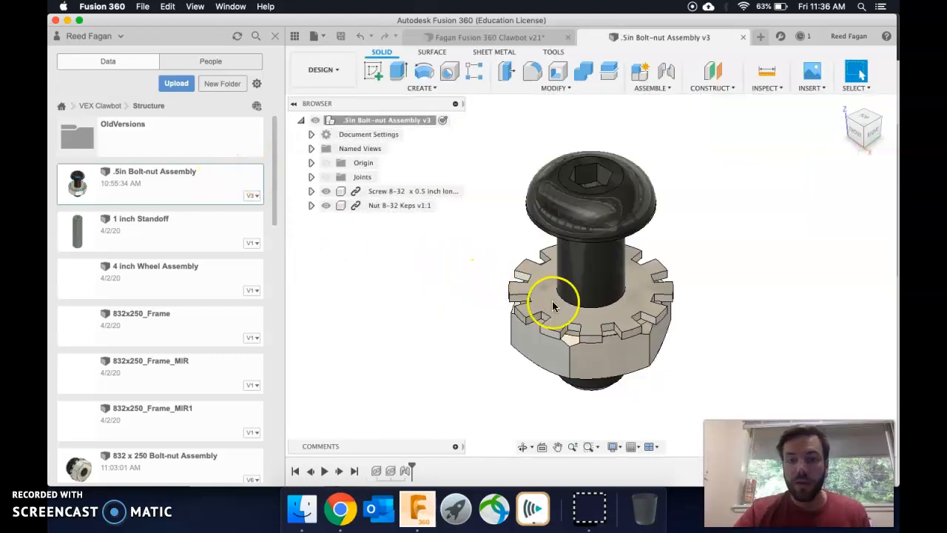
shift+middle_drag(664, 310, 647, 265)
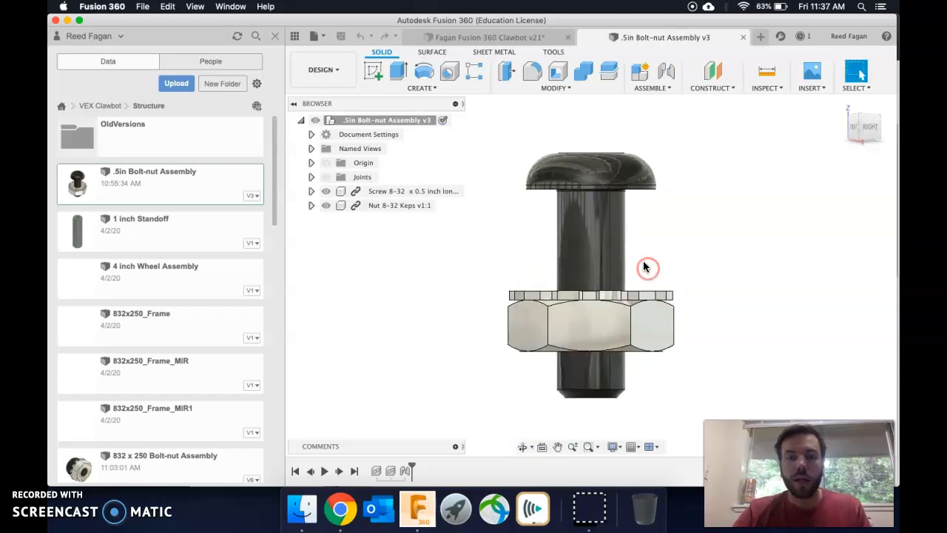
- Compare the .5in Bolt-nut Assembly with the microcontroller's mounting location in the Clawbot design and check the actions available for inserting it
click(474, 37)
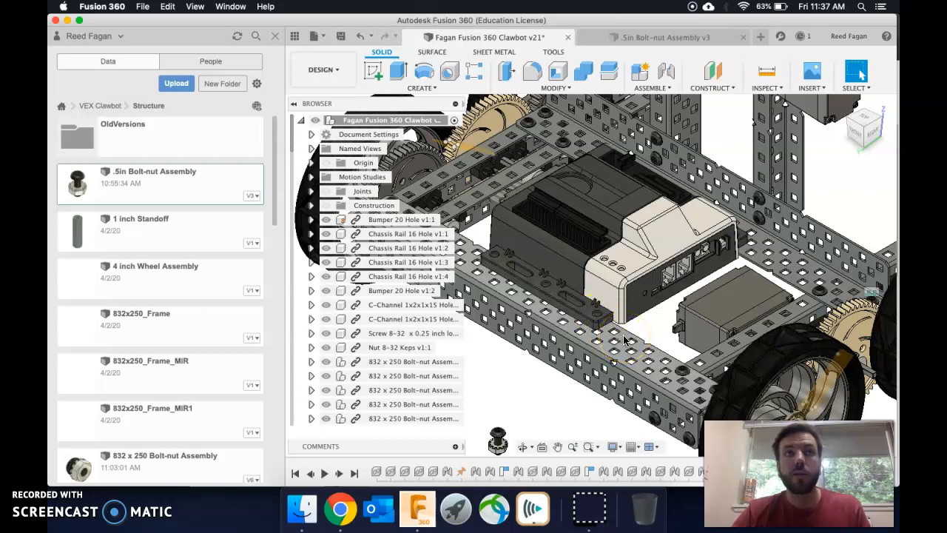
click(642, 37)
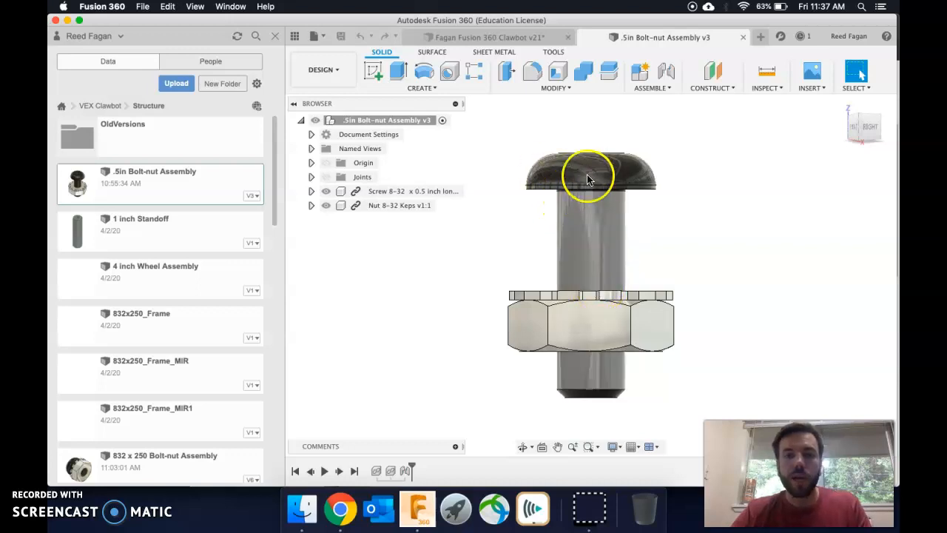
click(486, 40)
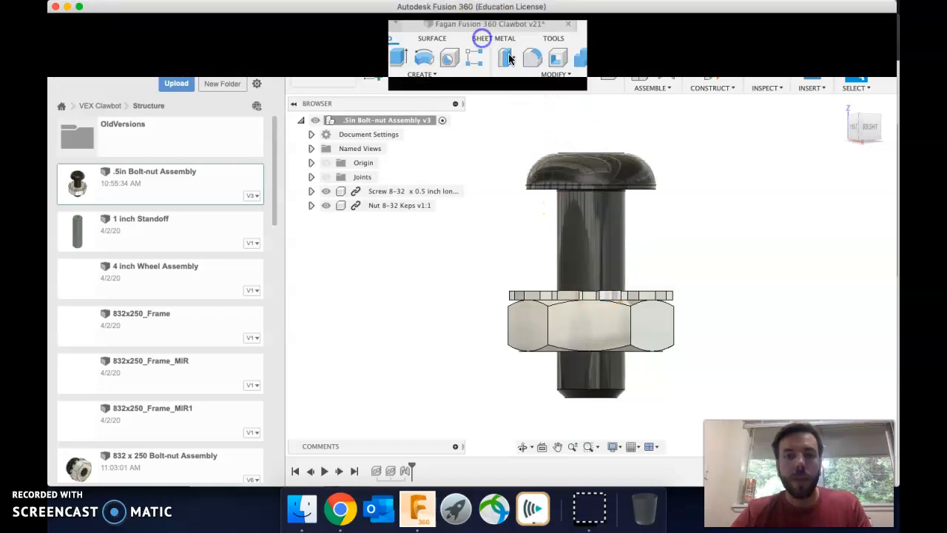
right_click(160, 190)
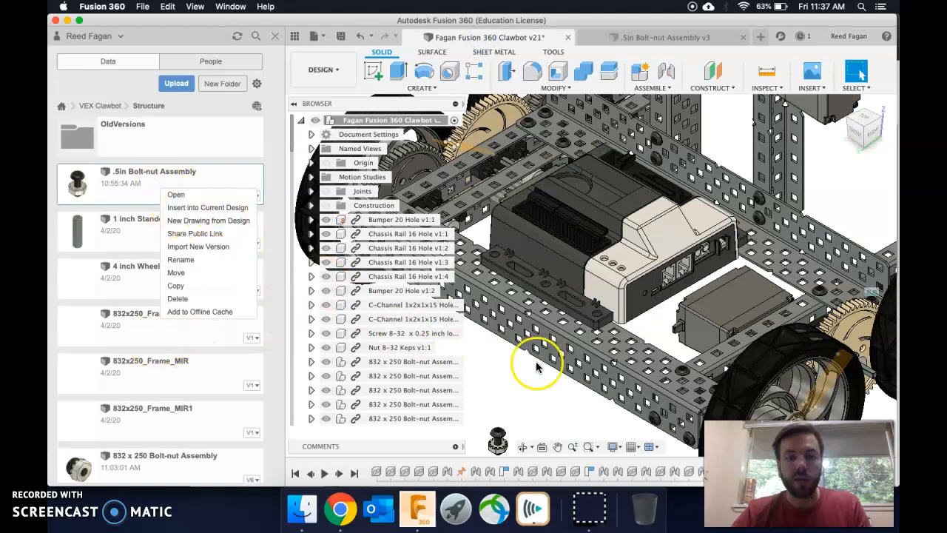
click(533, 388)
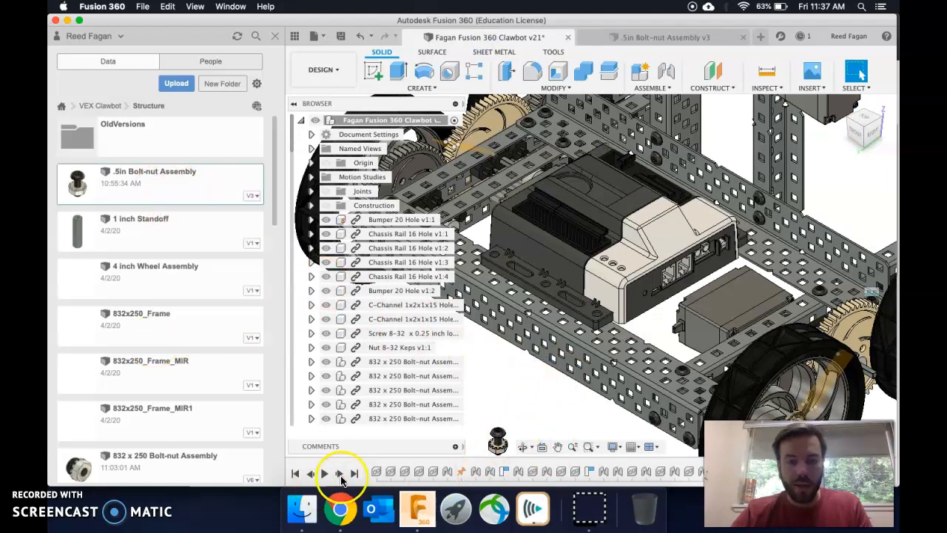
- Step the Clawbot timeline forward through the inserted bolt-nut assemblies and the joints that fasten the microcontroller to the chassis
click(338, 480)
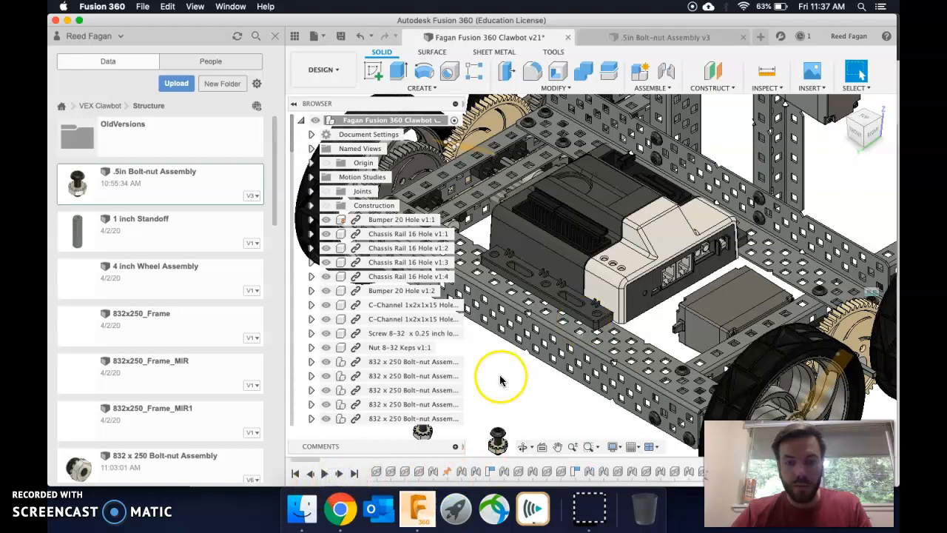
scroll(499, 380, down, 5)
middle_drag(501, 381, 603, 320)
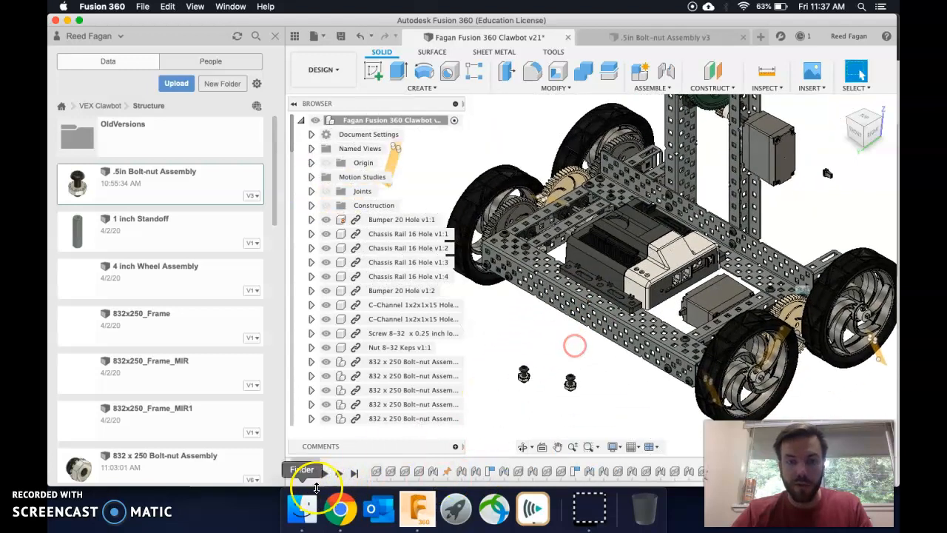
click(338, 478)
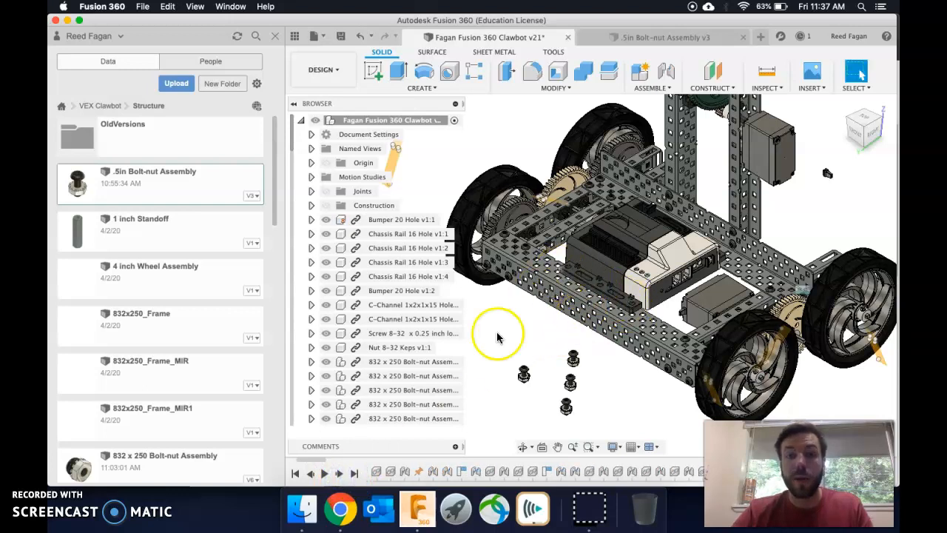
click(338, 477)
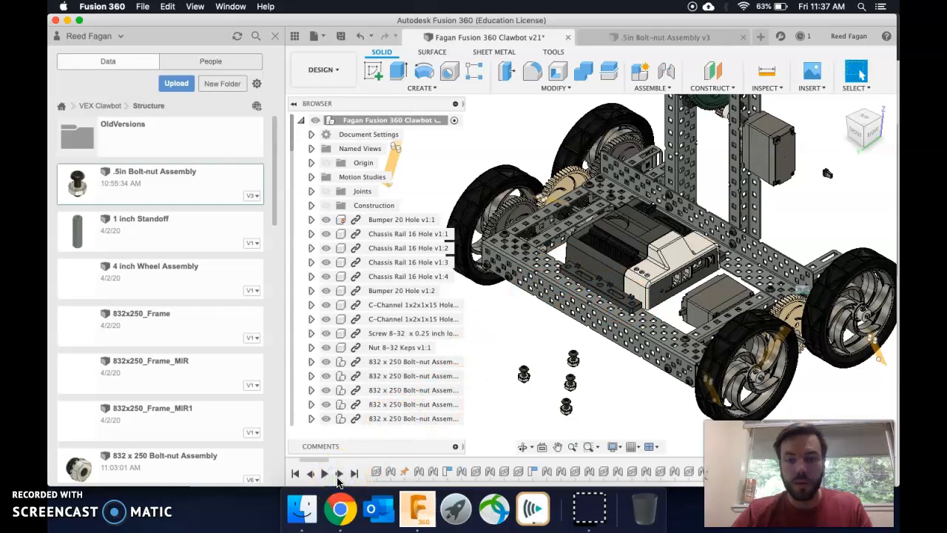
click(338, 477)
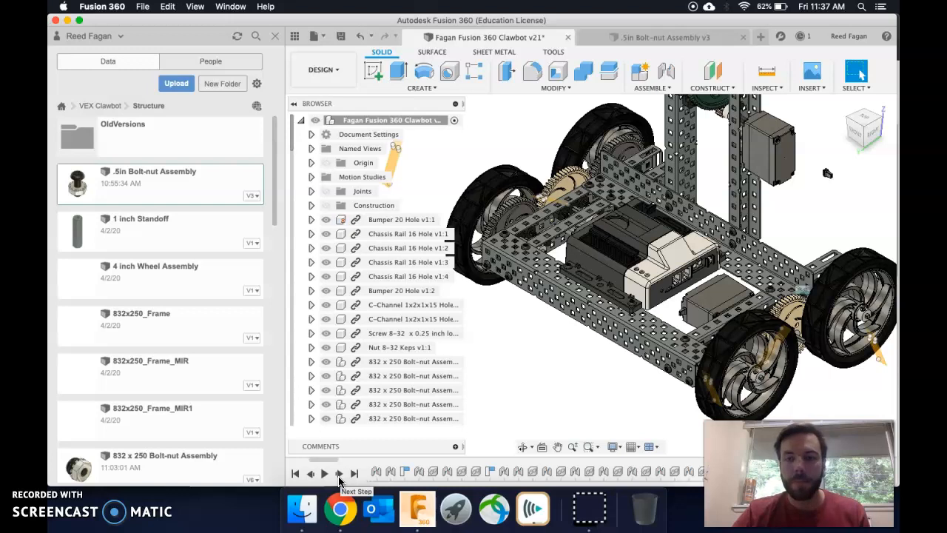
- Step the timeline forward to the inserted battery strap, keeping the whole chassis in view
middle_drag(545, 367, 485, 355)
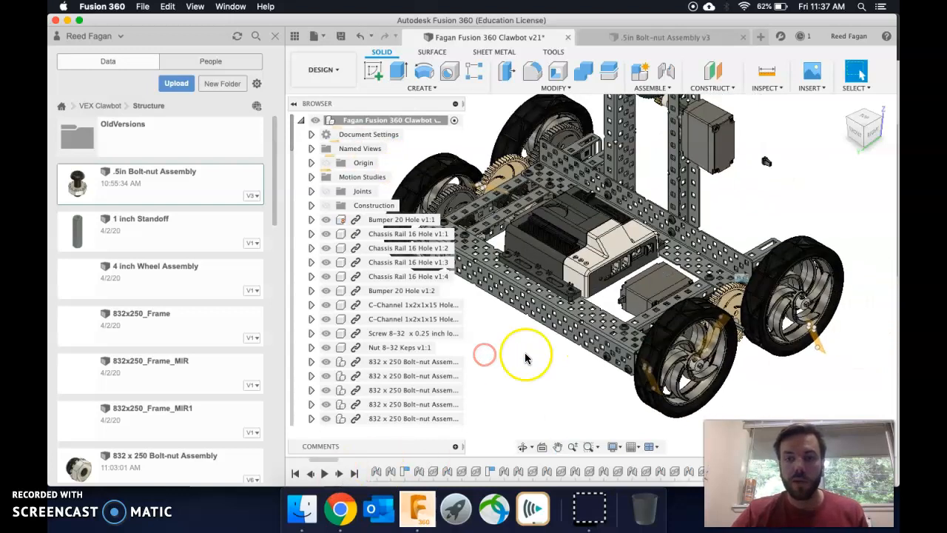
scroll(525, 358, down, 3)
click(339, 474)
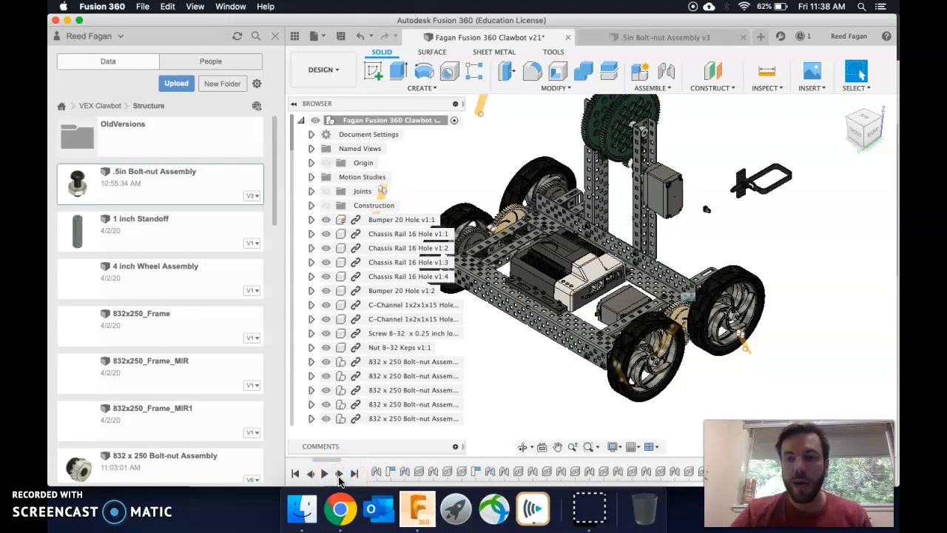
middle_drag(546, 377, 583, 378)
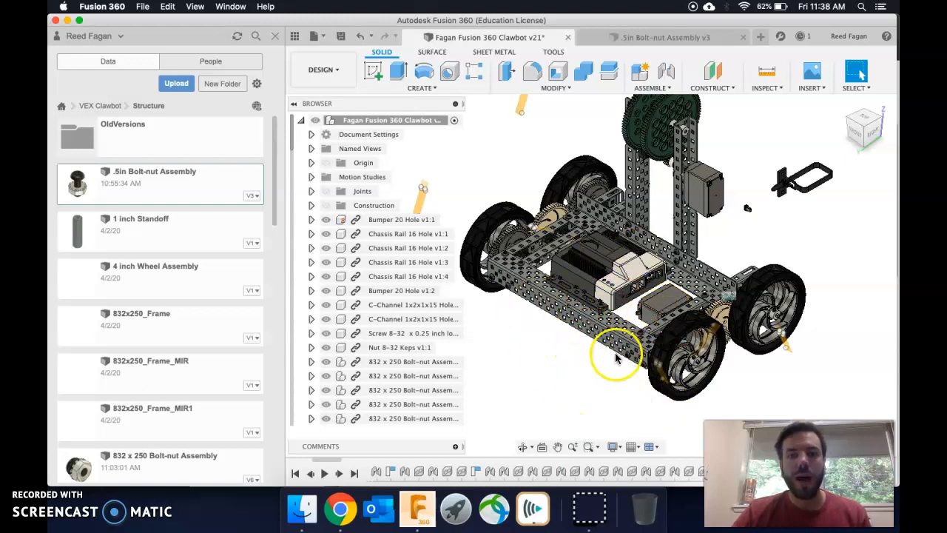
click(555, 345)
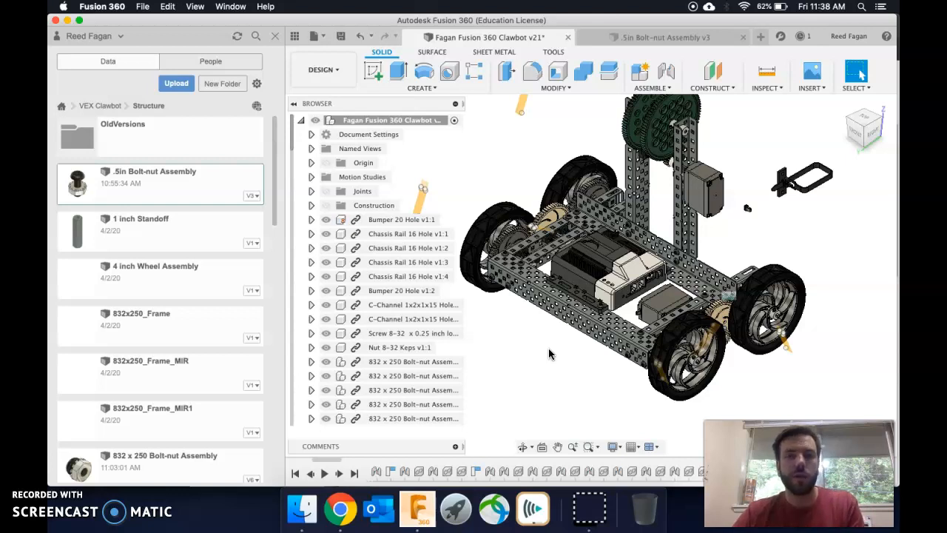
click(89, 105)
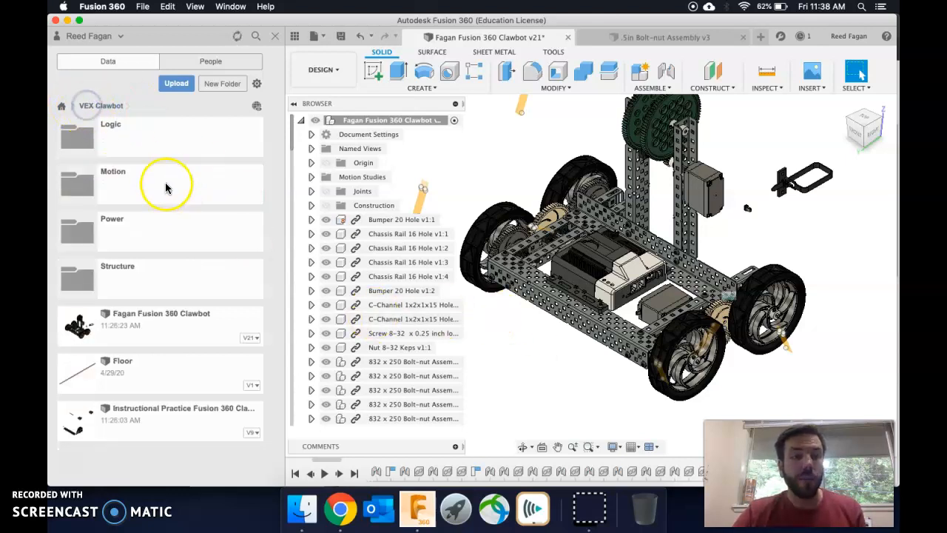
click(131, 231)
click(145, 149)
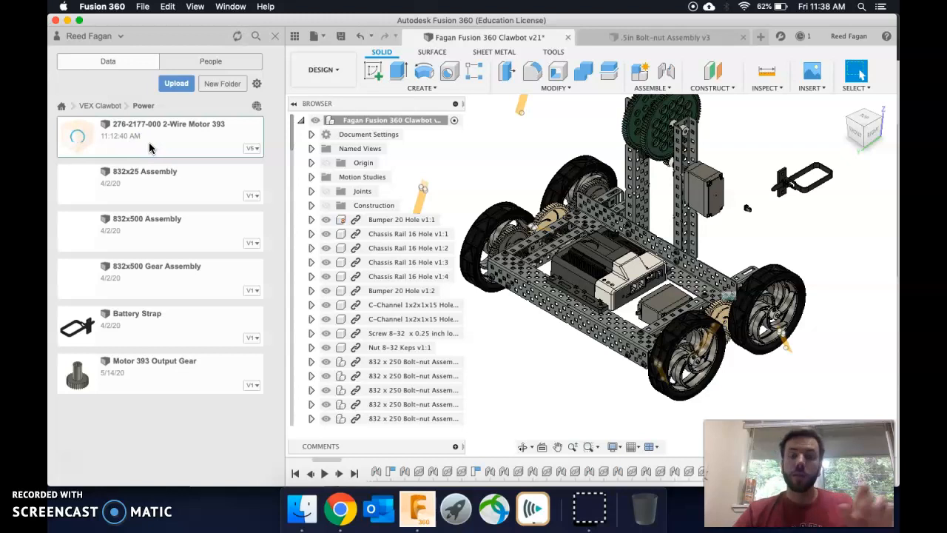
click(544, 231)
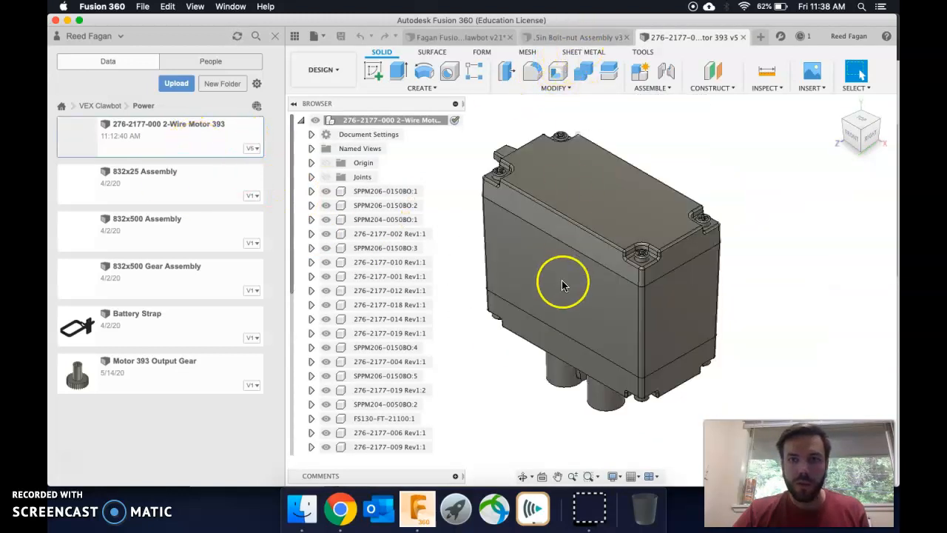
- Return to the Clawbot design and step the timeline forward through the second battery strap and the first strap's joint to the chassis
click(569, 41)
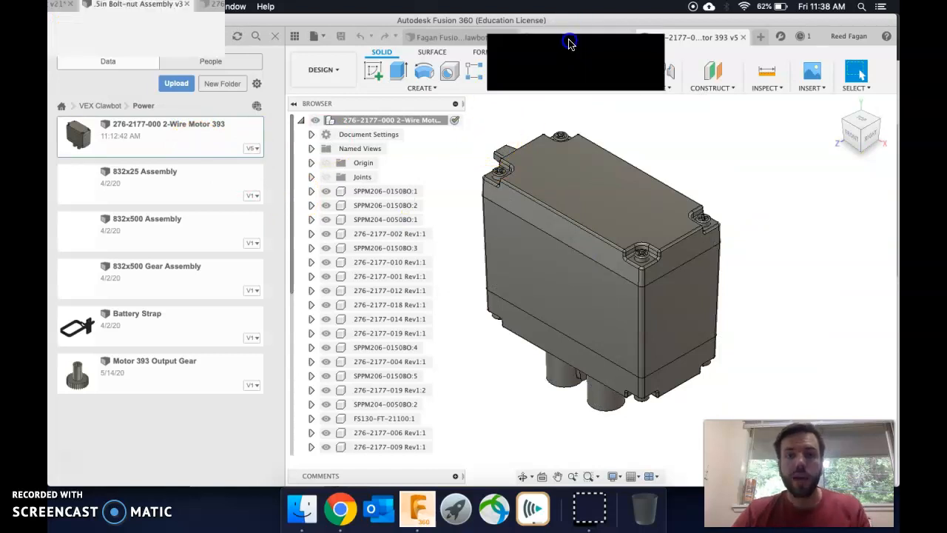
click(447, 42)
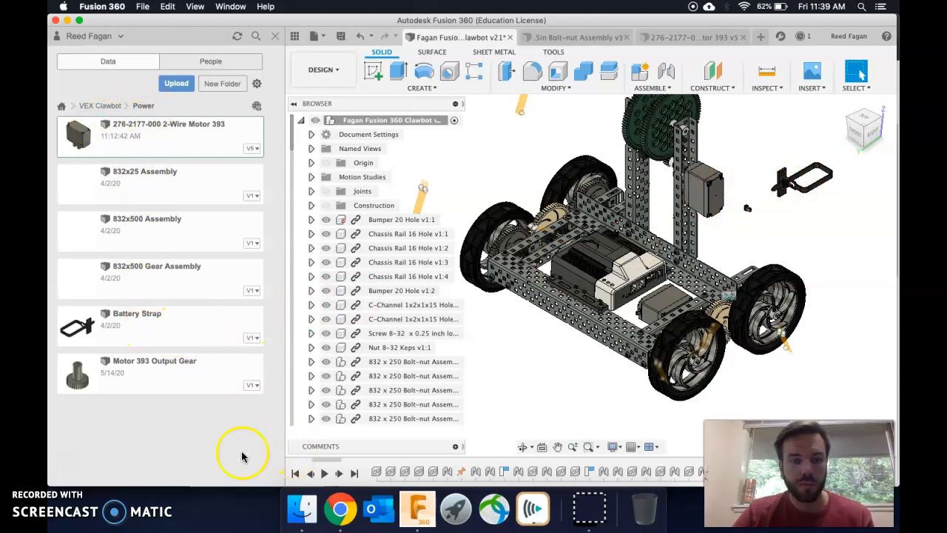
click(339, 480)
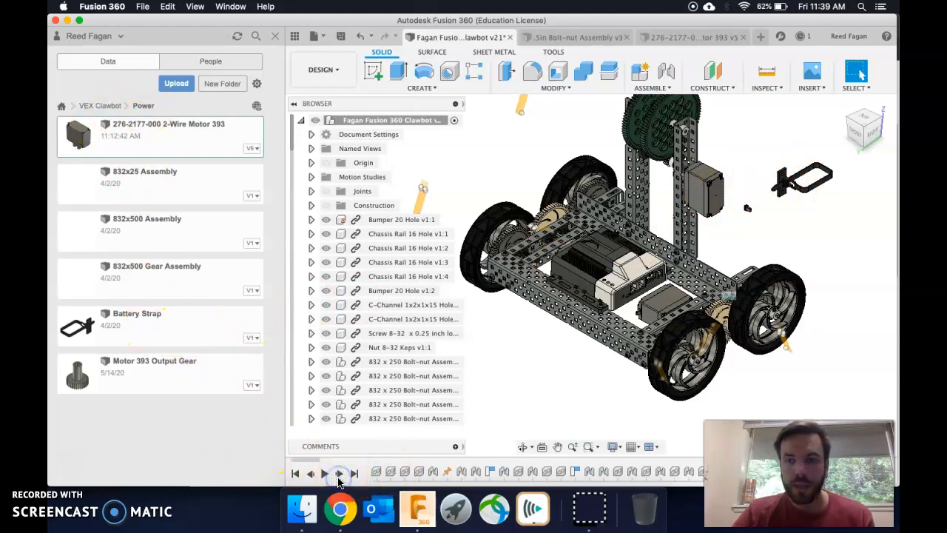
click(339, 479)
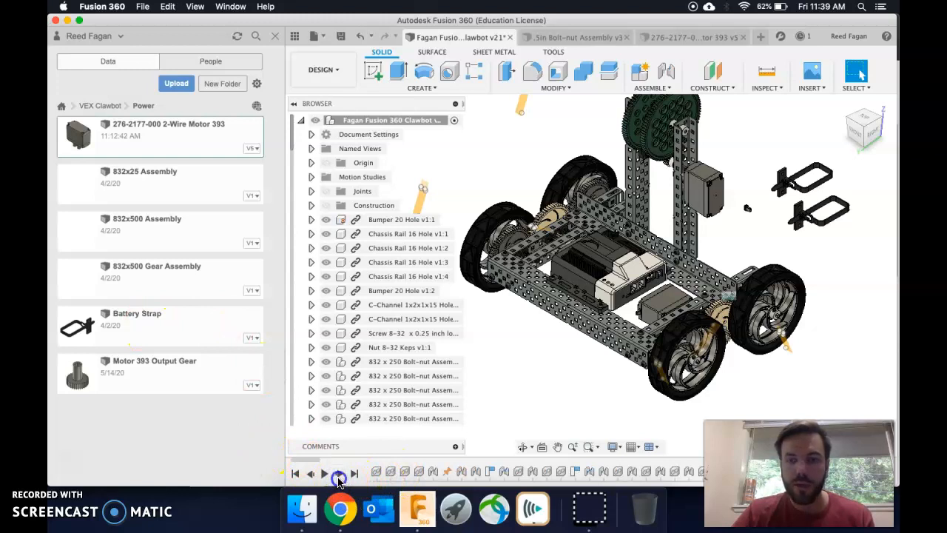
click(339, 478)
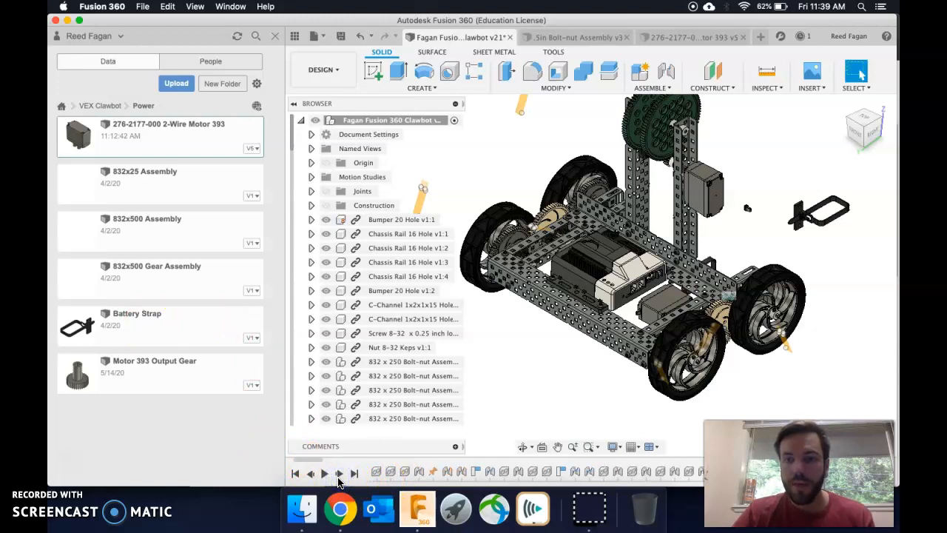
- Examine from below and behind how the jointed battery strap sits against the rear chassis rail, its holes and the nearby bolts
scroll(685, 274, up, 10)
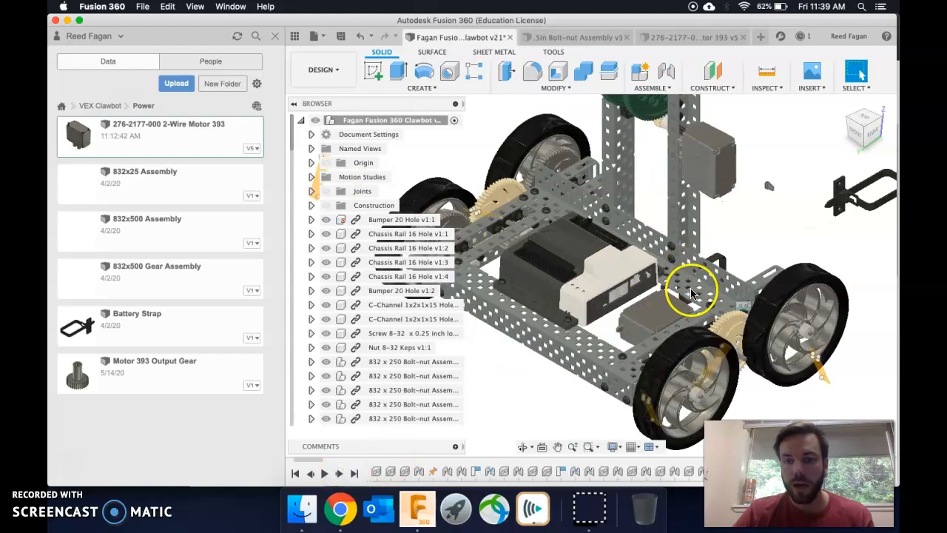
click(881, 139)
middle_drag(840, 267, 563, 239)
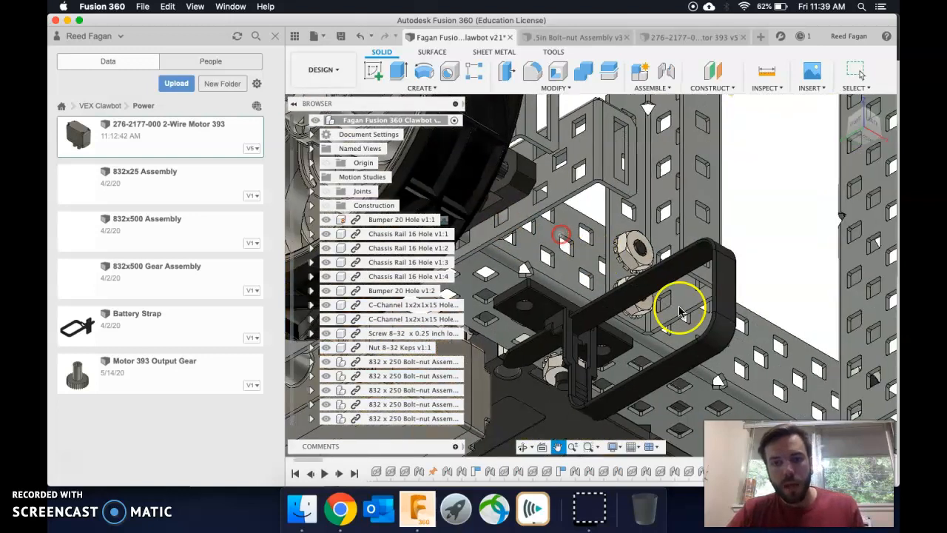
click(872, 132)
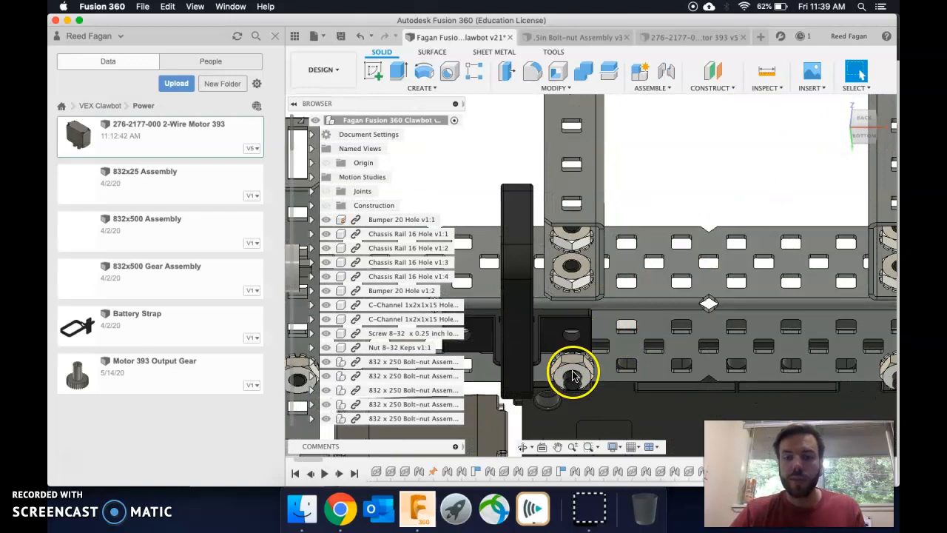
shift+middle_drag(579, 387, 544, 372)
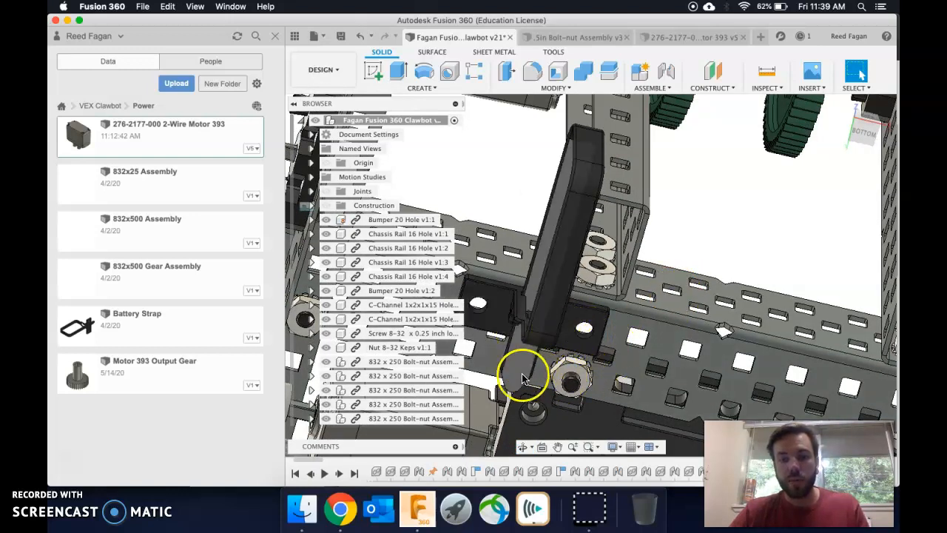
mouse_move(523, 364)
shift+middle_down()
mouse_move(557, 400)
mouse_move(518, 364)
shift+middle_up()
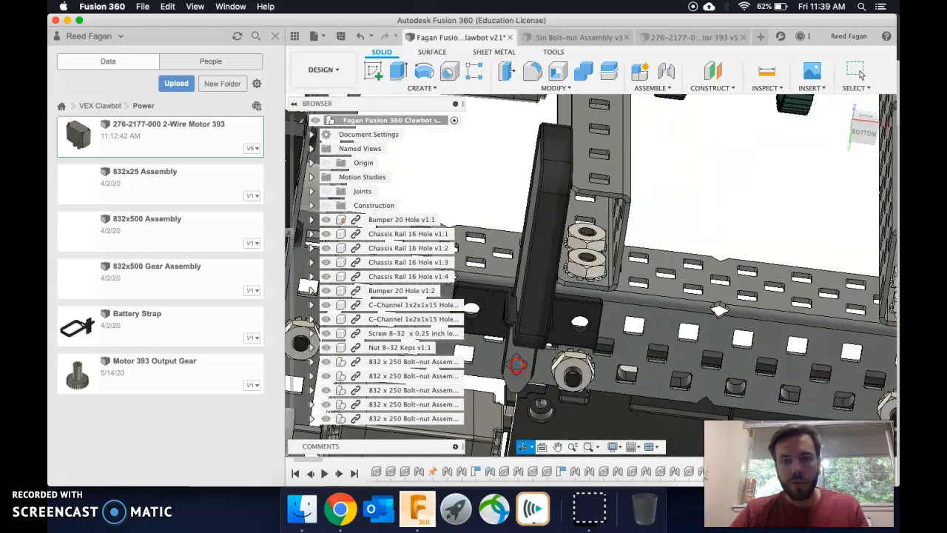
click(863, 120)
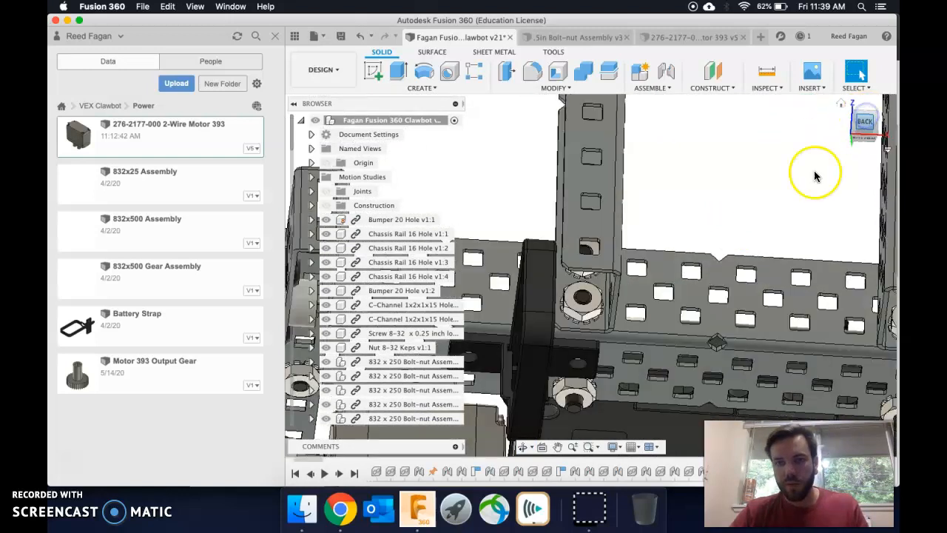
scroll(698, 296, down, 6)
middle_drag(729, 293, 680, 291)
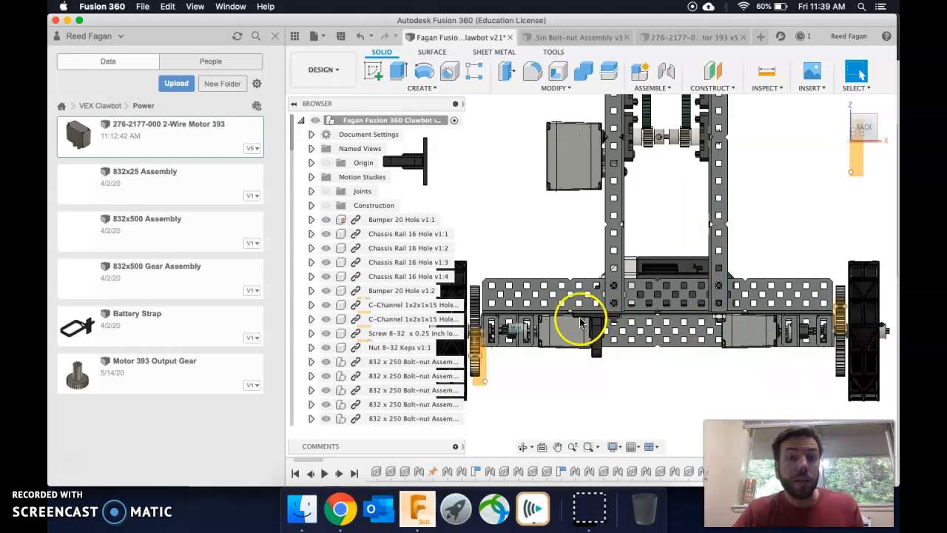
- Step the timeline forward past the first battery strap's joint with the whole robot seen from below and behind
click(878, 142)
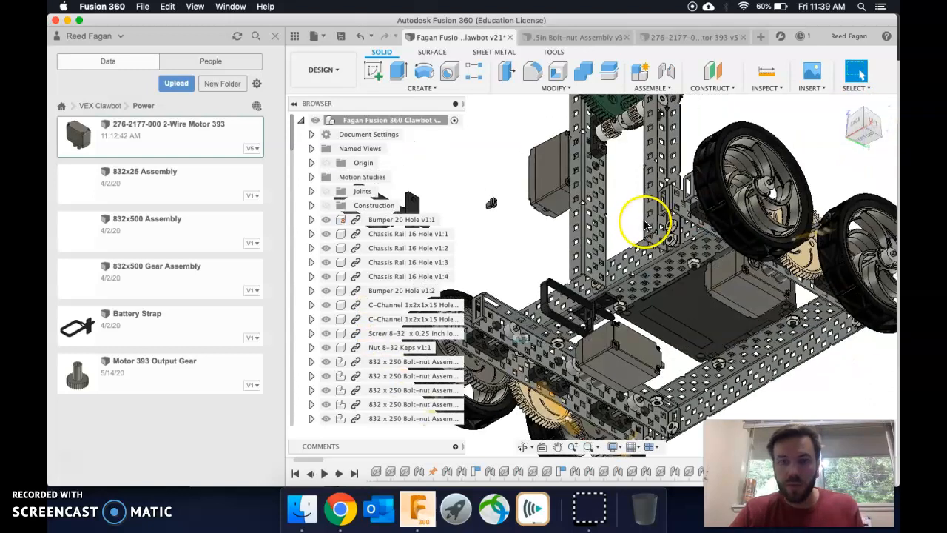
scroll(641, 223, down, 5)
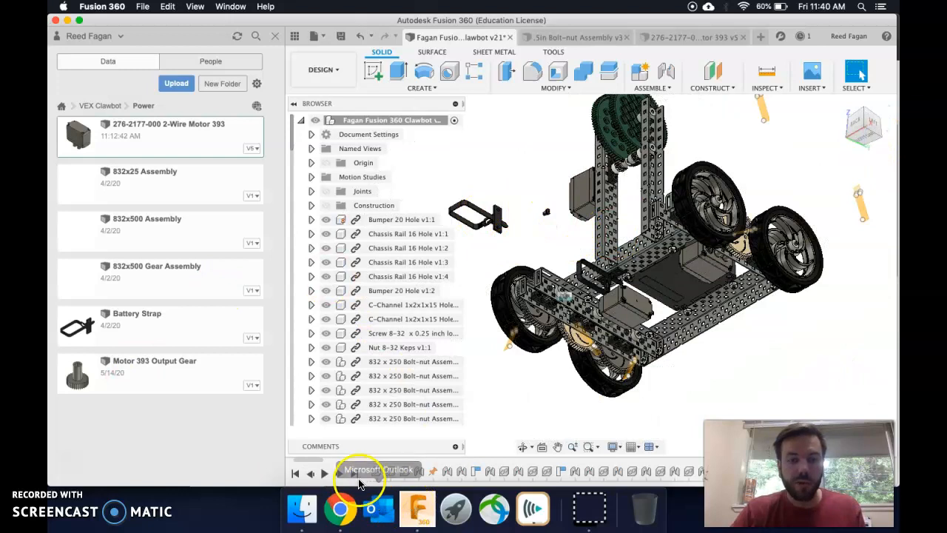
click(339, 476)
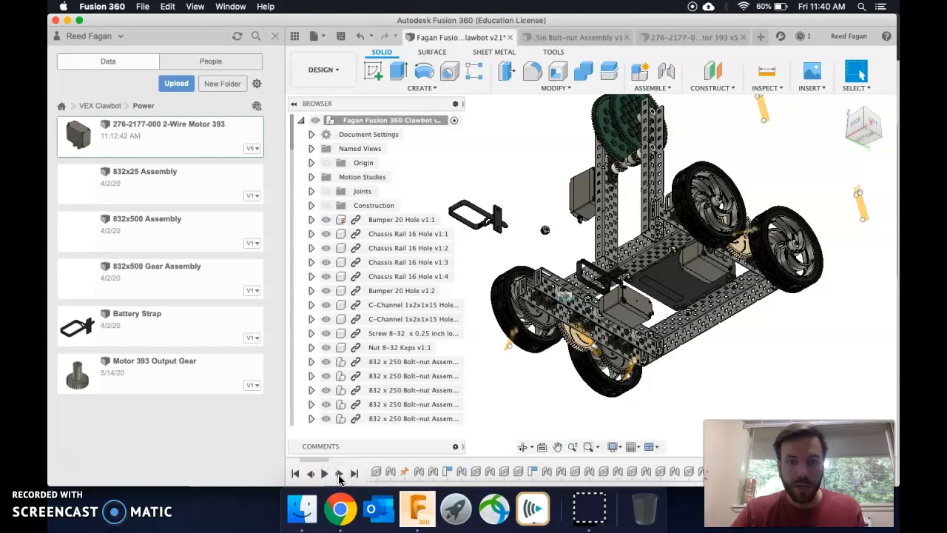
- Examine the connector protruding from the underside of the motor mounted on the arm tower
scroll(579, 214, up, 5)
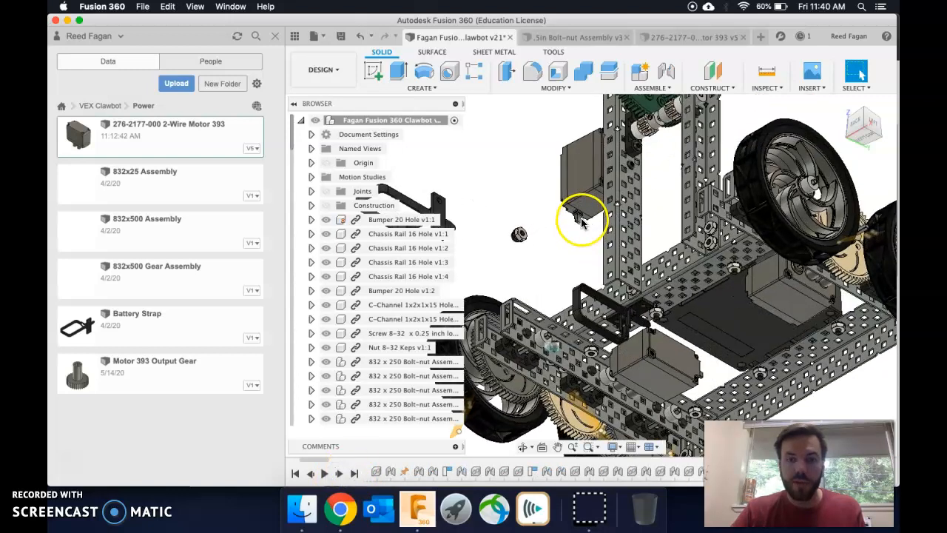
scroll(578, 214, up, 6)
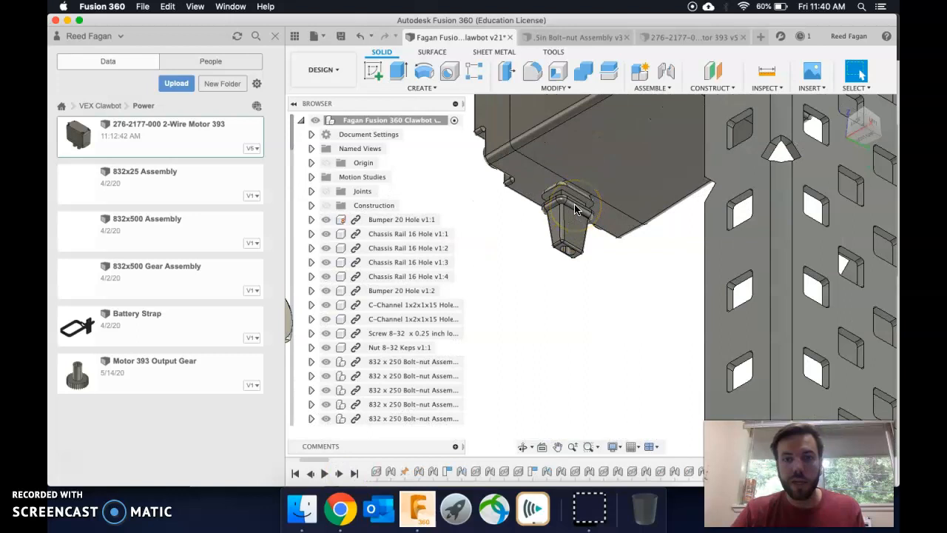
scroll(574, 200, up, 2)
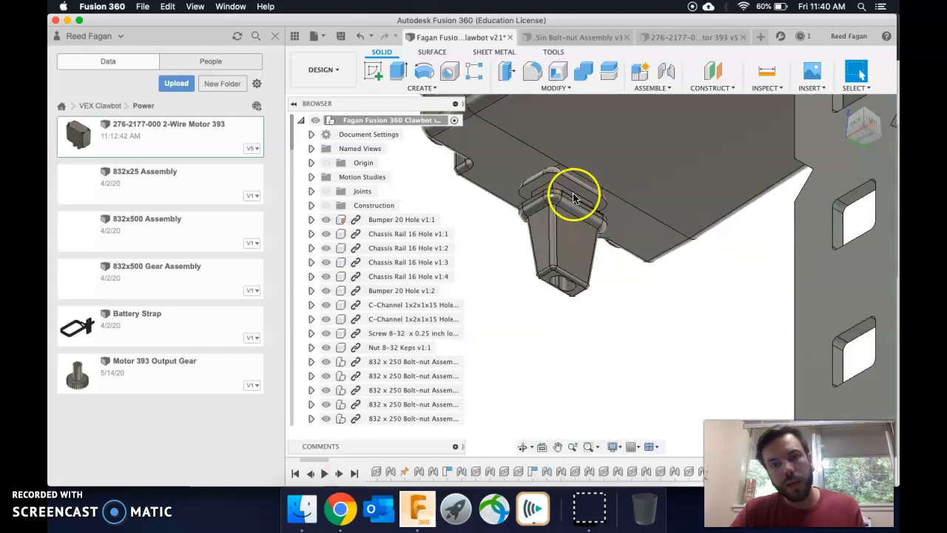
scroll(574, 218, down, 4)
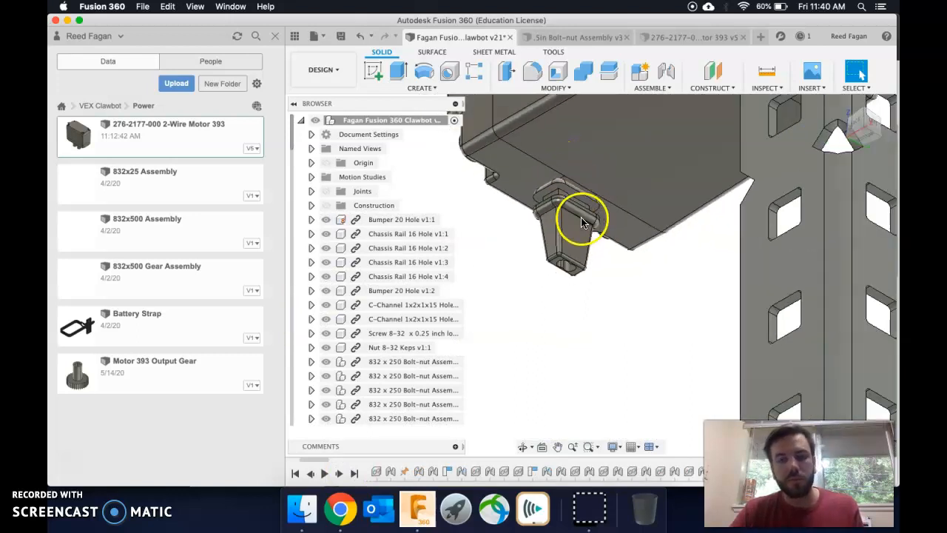
scroll(585, 238, down, 3)
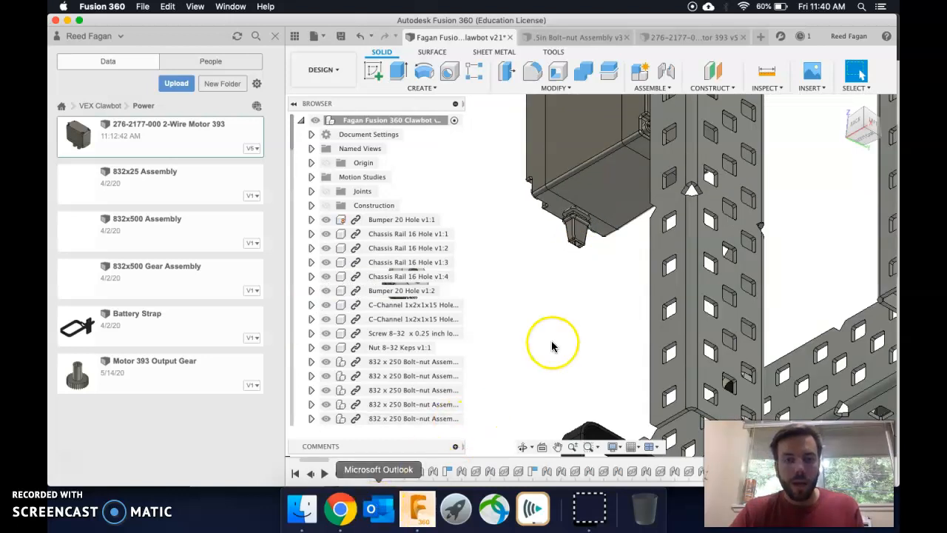
scroll(552, 342, down, 5)
scroll(494, 293, down, 3)
middle_drag(480, 305, 559, 306)
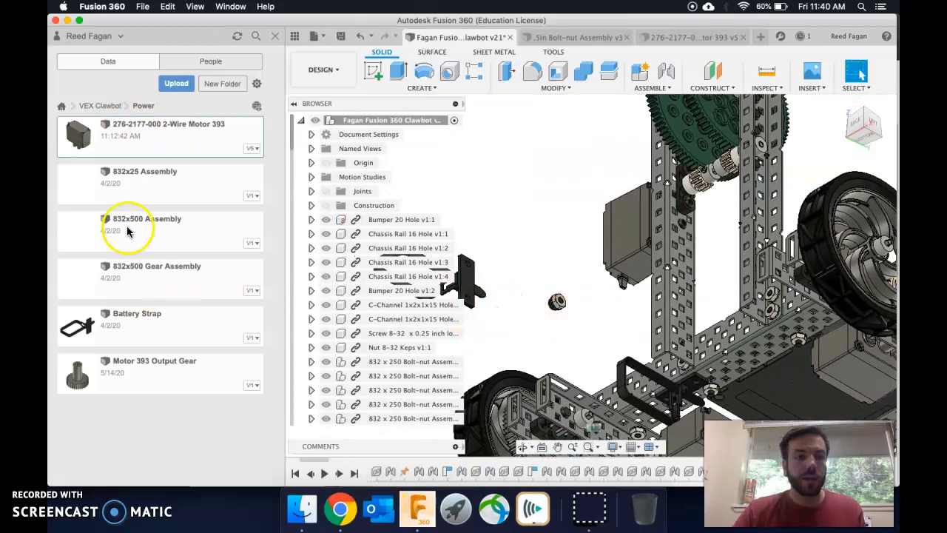
- Step the timeline forward through the inserted bolt-nut assemblies and the joint fastening one of them at the first battery strap
click(340, 475)
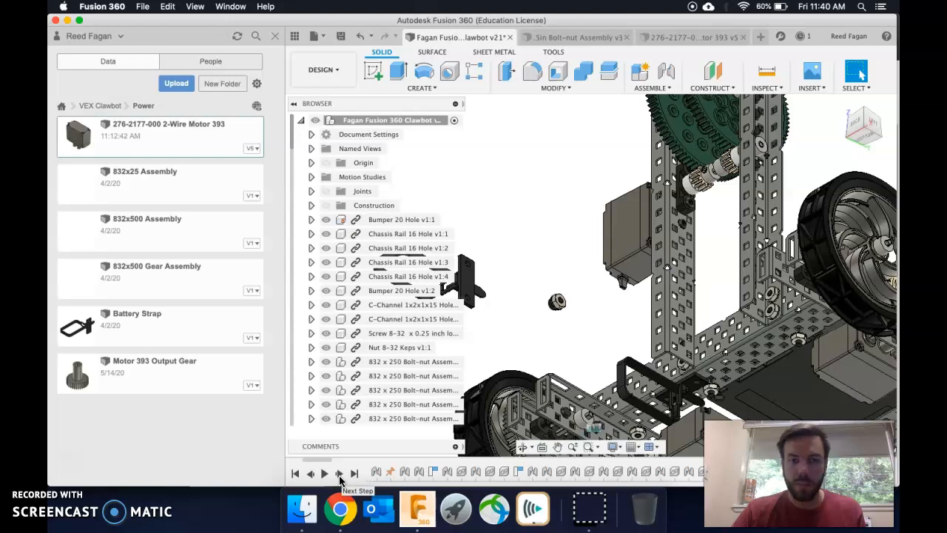
click(340, 474)
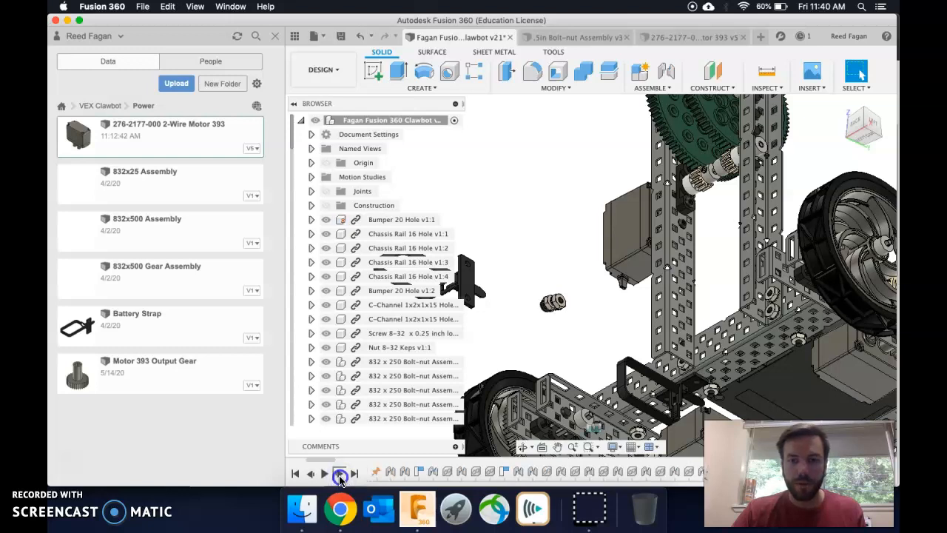
click(339, 474)
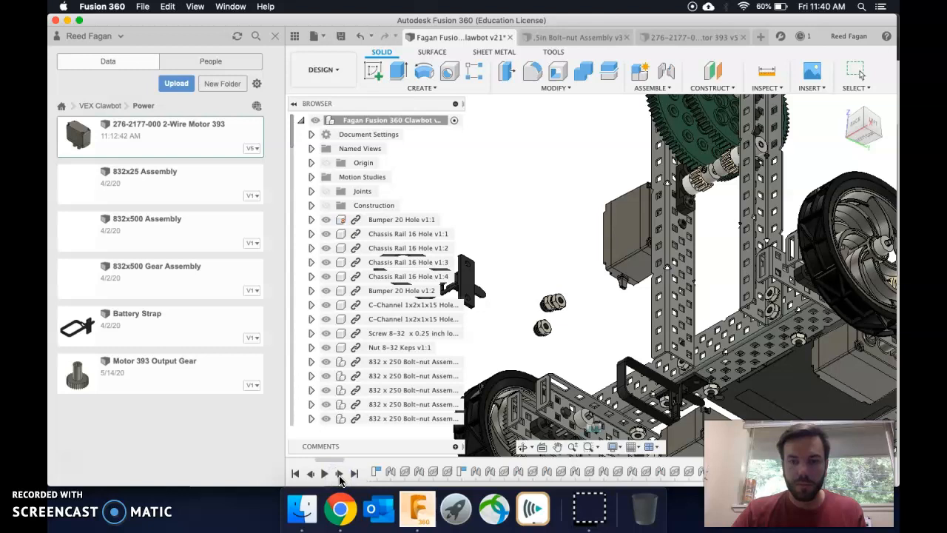
click(340, 474)
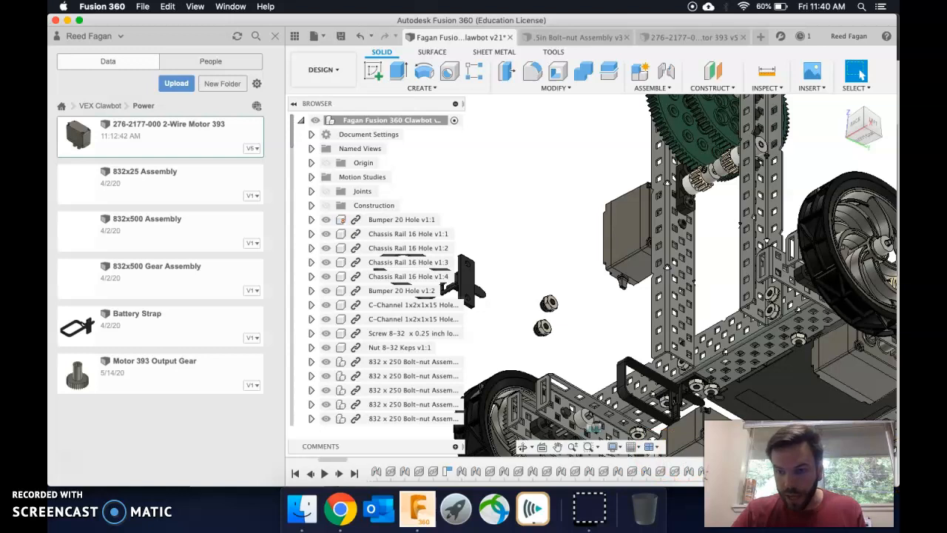
click(325, 475)
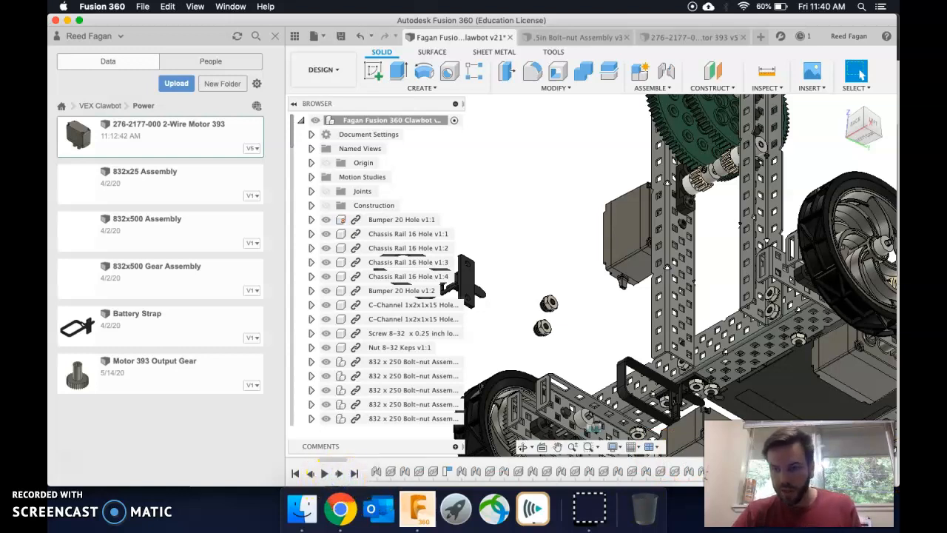
click(352, 474)
- Start a joint using the upper mounting hole of the loose battery strap as the first component
middle_drag(596, 307, 639, 291)
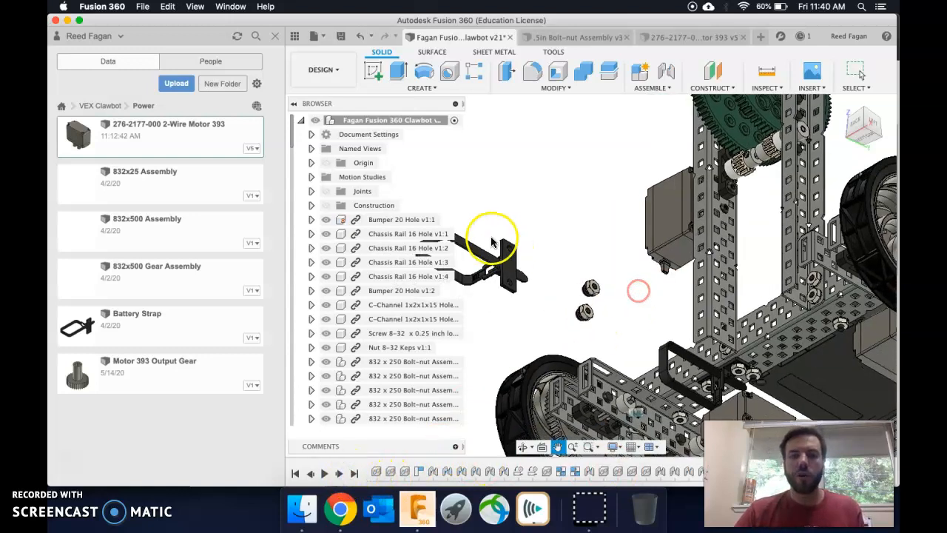
scroll(544, 275, down, 1)
middle_drag(527, 236, 586, 234)
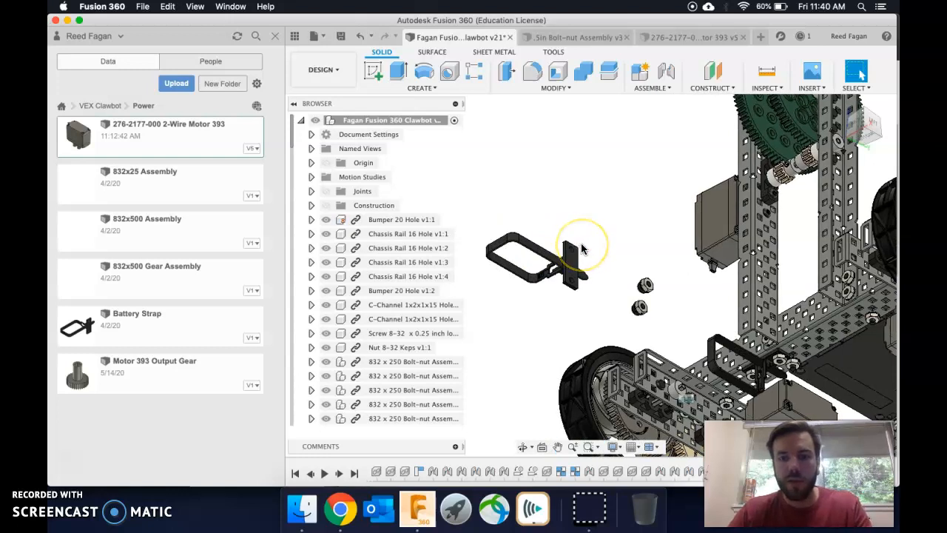
key(j)
scroll(636, 263, up, 2)
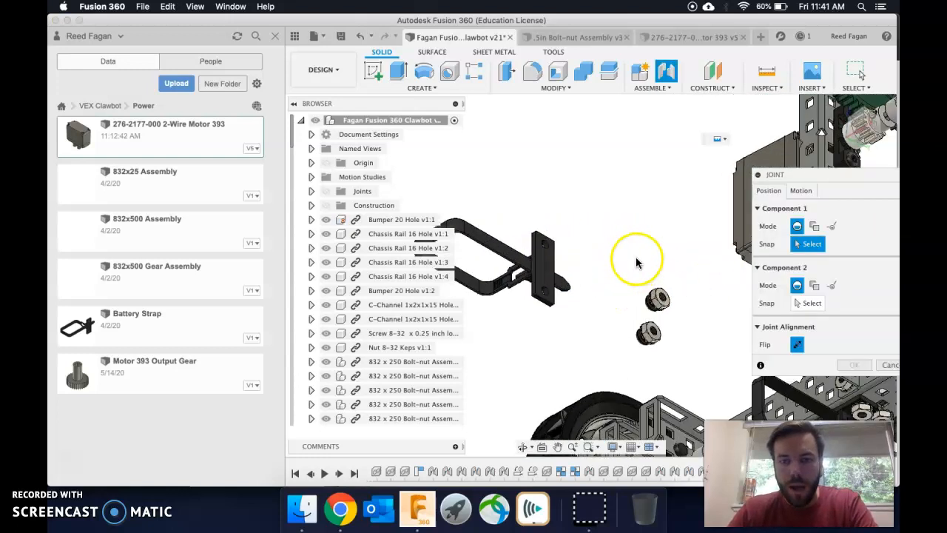
scroll(548, 254, up, 1)
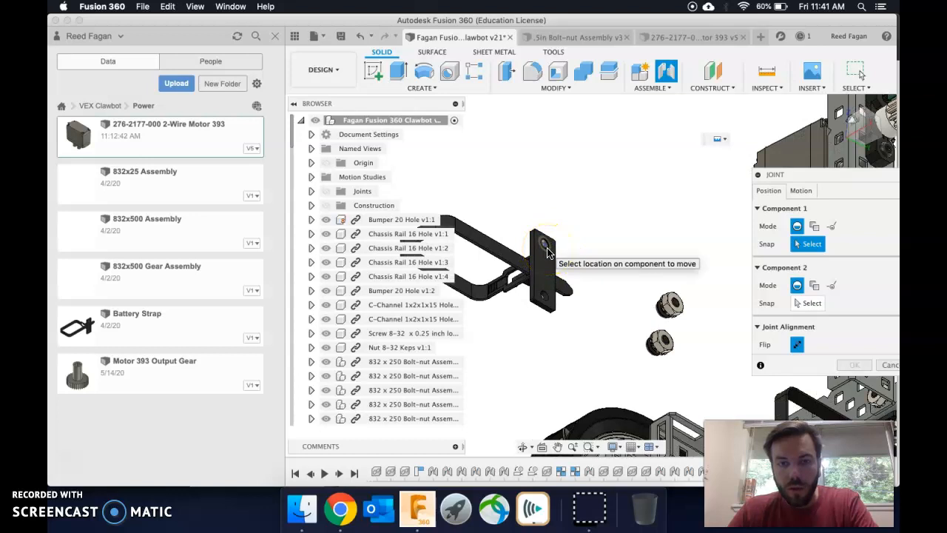
click(547, 252)
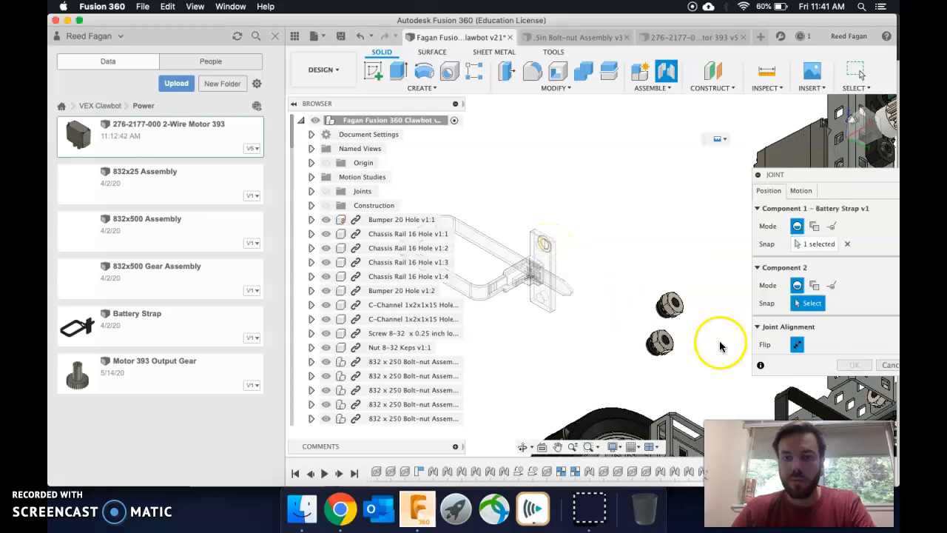
- Snap the joint's second component to Bumper 20 Hole by an upper-row slot, near the Cortex end opposite the mounted strap
scroll(587, 237, down, 5)
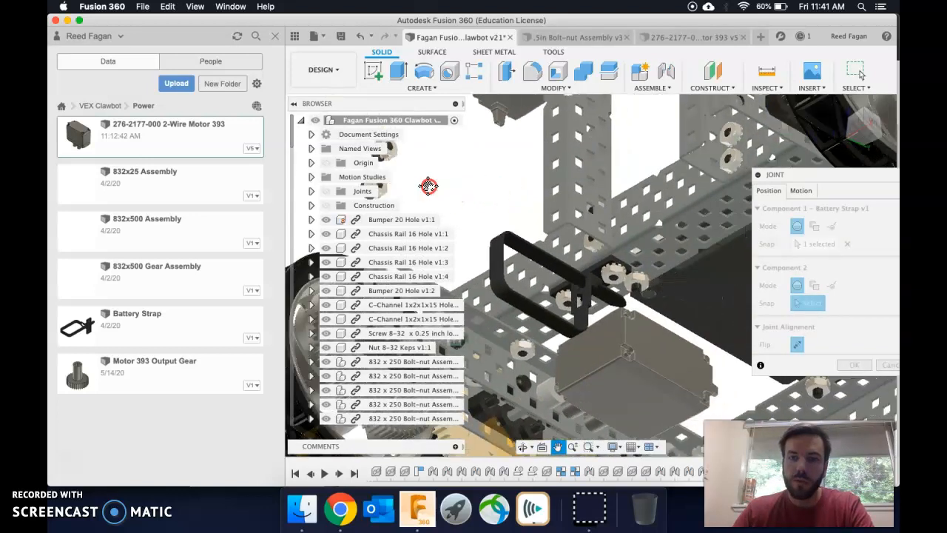
middle_drag(624, 221, 520, 221)
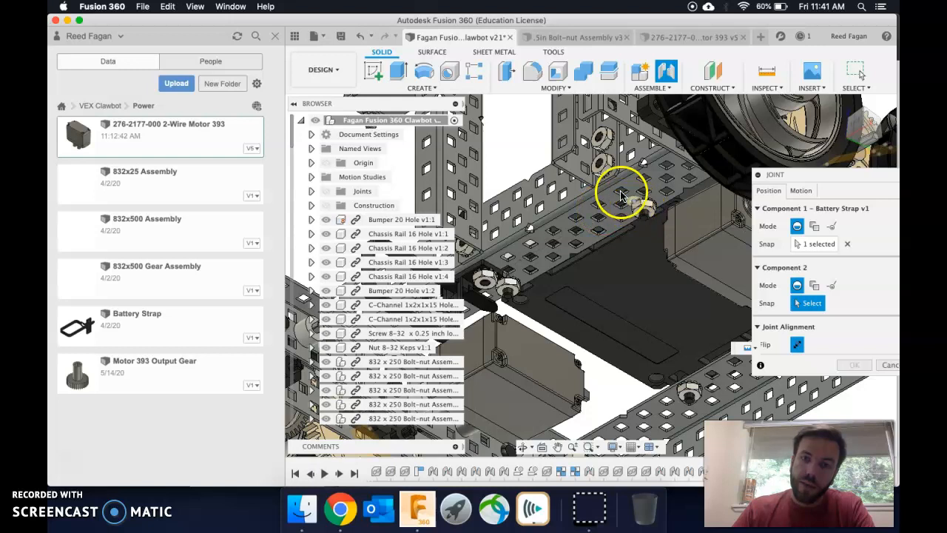
click(860, 137)
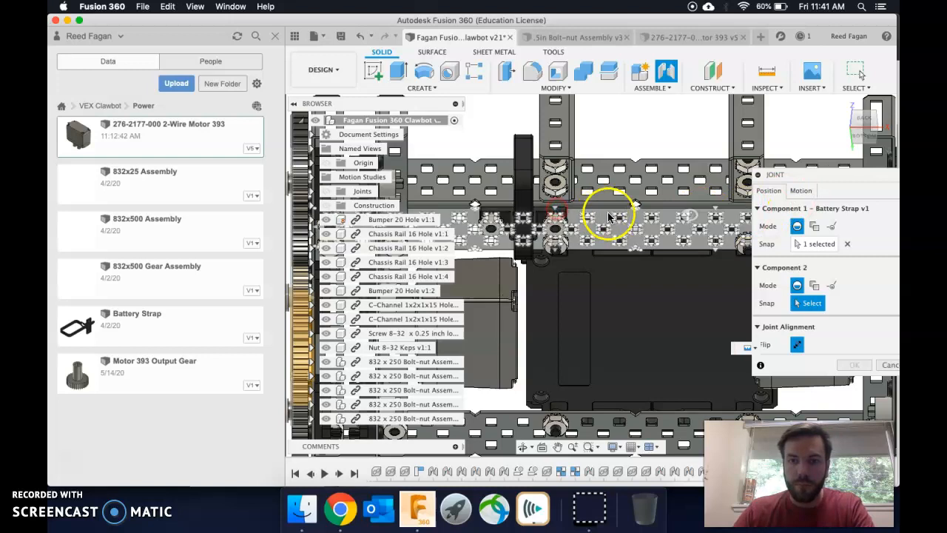
scroll(609, 216, up, 3)
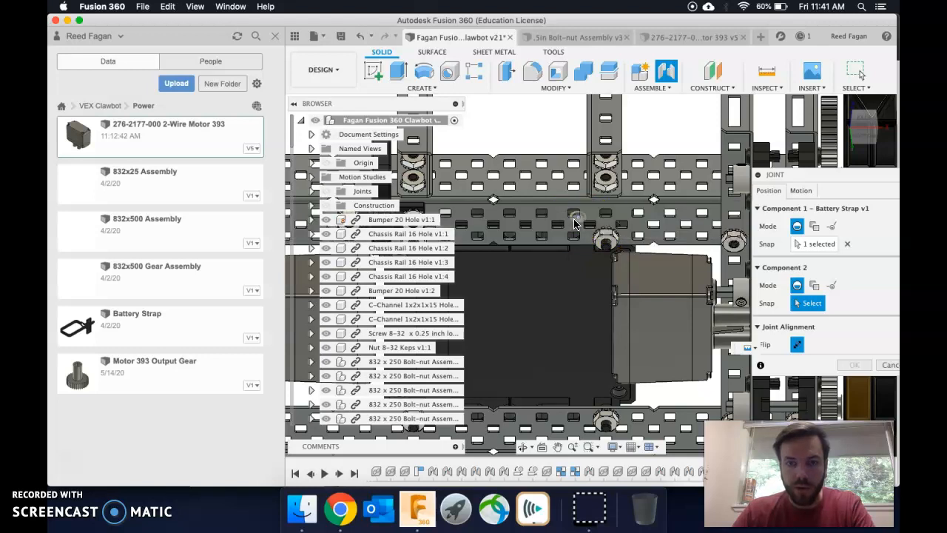
scroll(571, 219, up, 5)
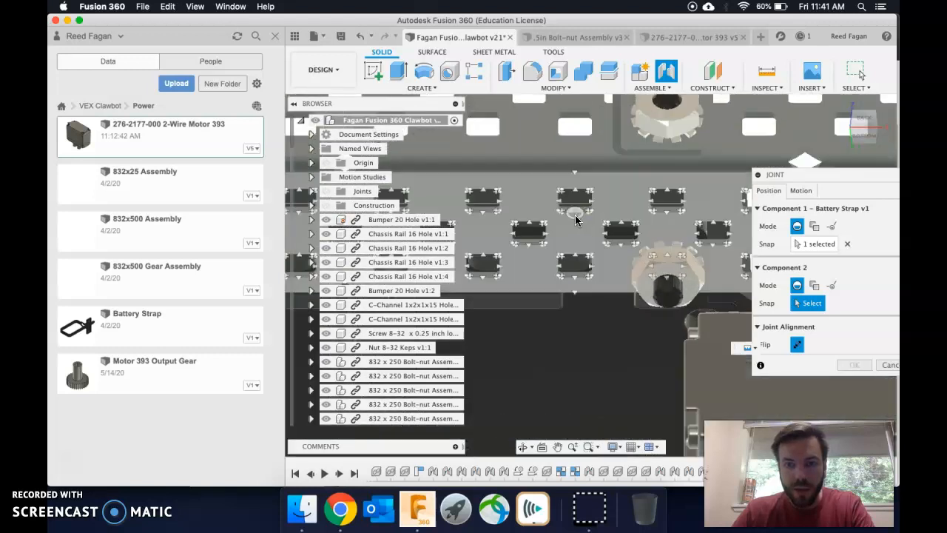
click(575, 218)
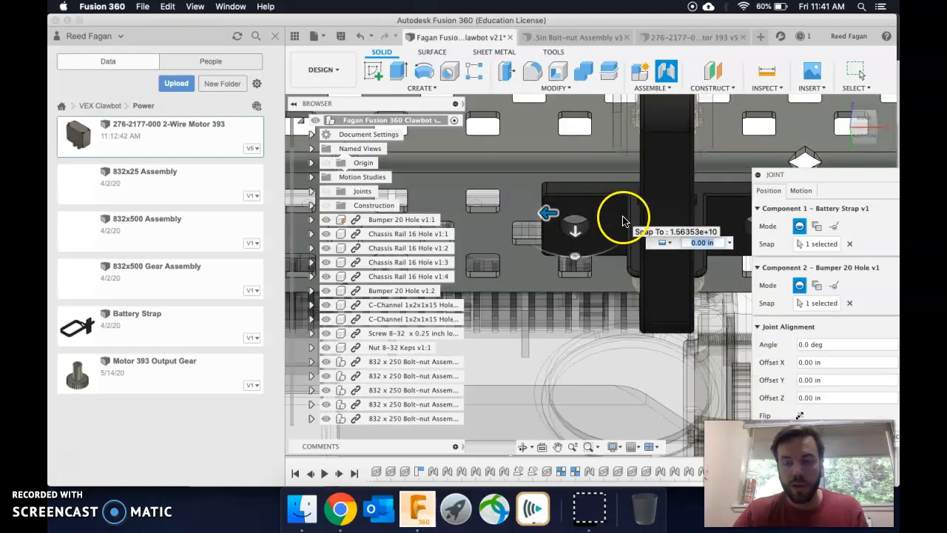
- Set the battery strap joint's X offset to 0.5 in along the bumper rail
middle_drag(687, 228, 637, 206)
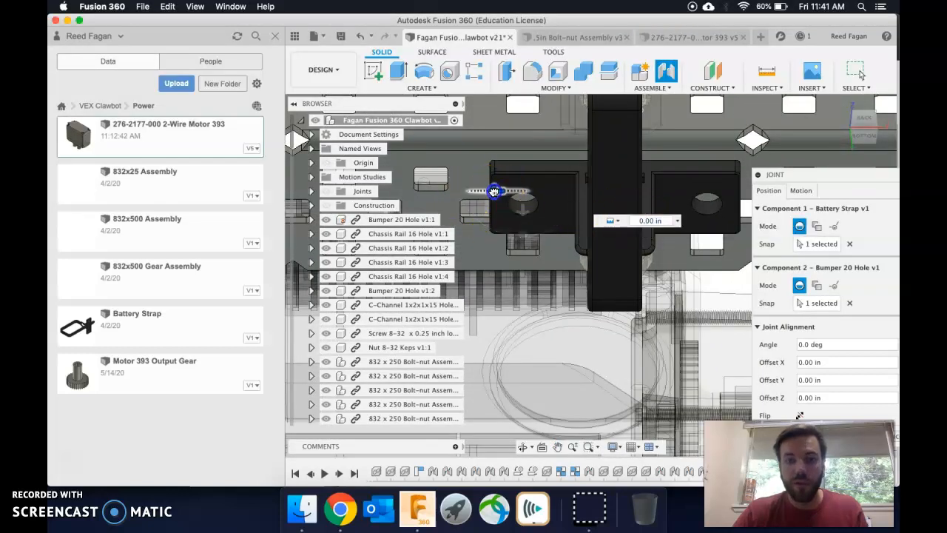
drag(492, 194, 485, 192)
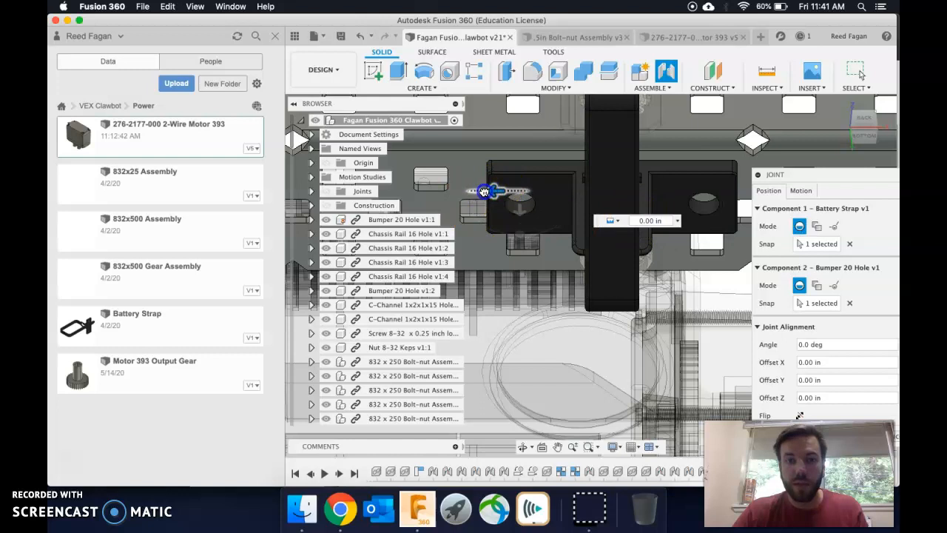
drag(484, 192, 484, 192)
click(641, 224)
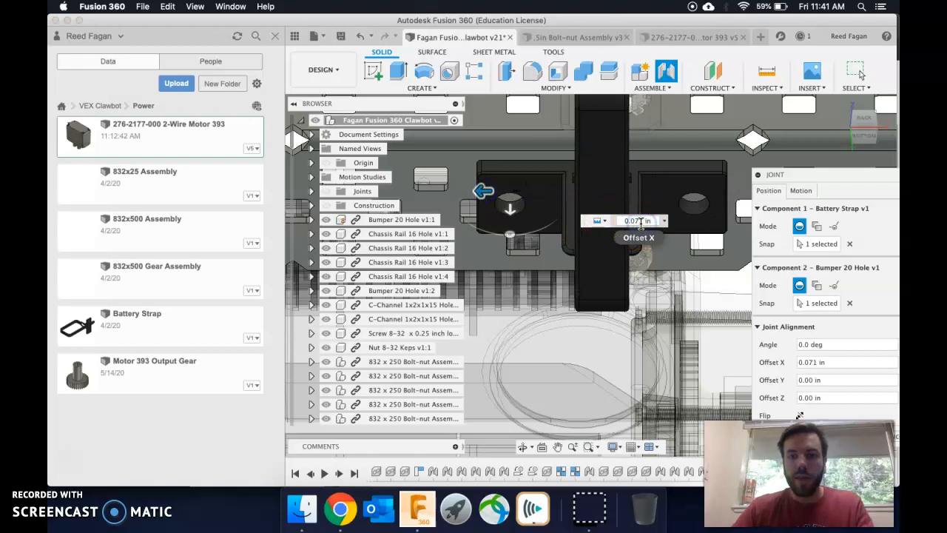
key(BackSpace)
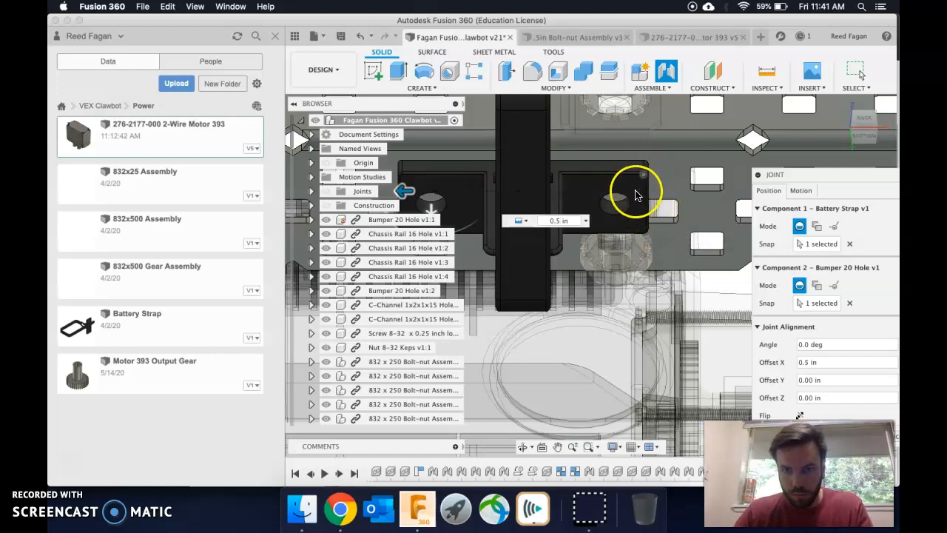
- Set the battery strap joint's Y offset to -0.09 in, checking the strap's holes from directly below
shift+middle_drag(656, 226, 708, 160)
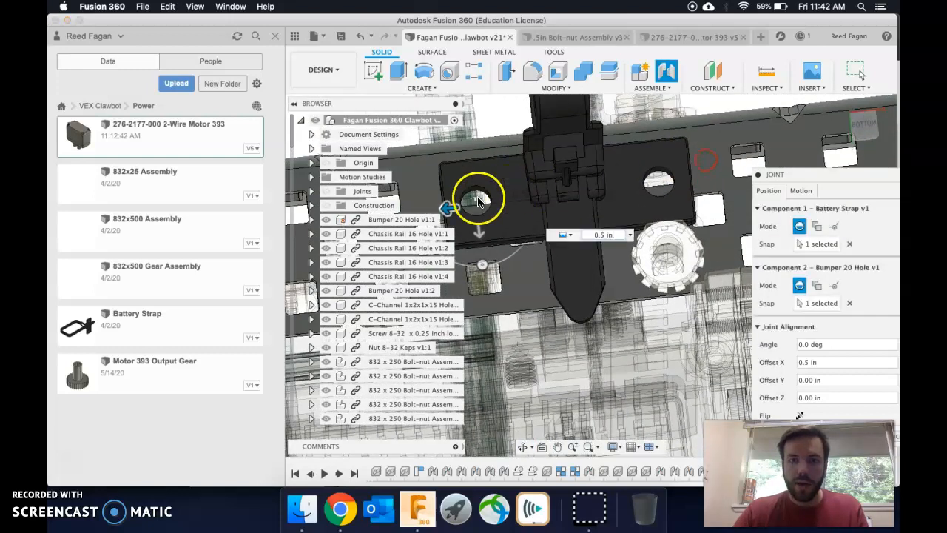
click(866, 126)
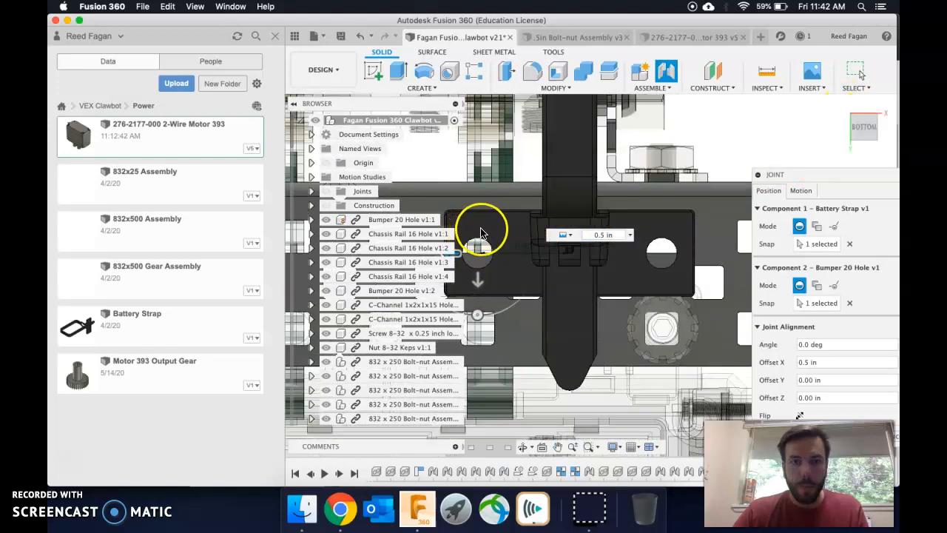
scroll(484, 212, left, 5)
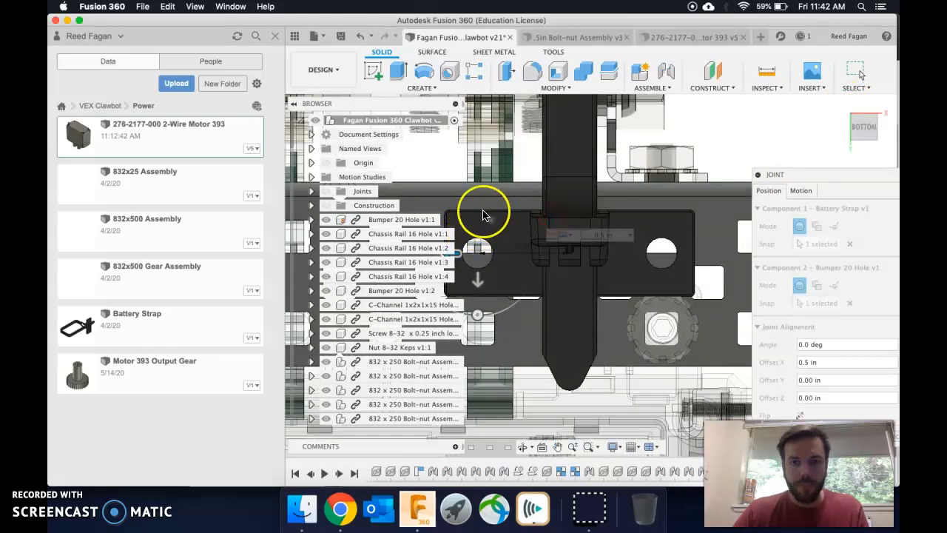
drag(536, 280, 539, 267)
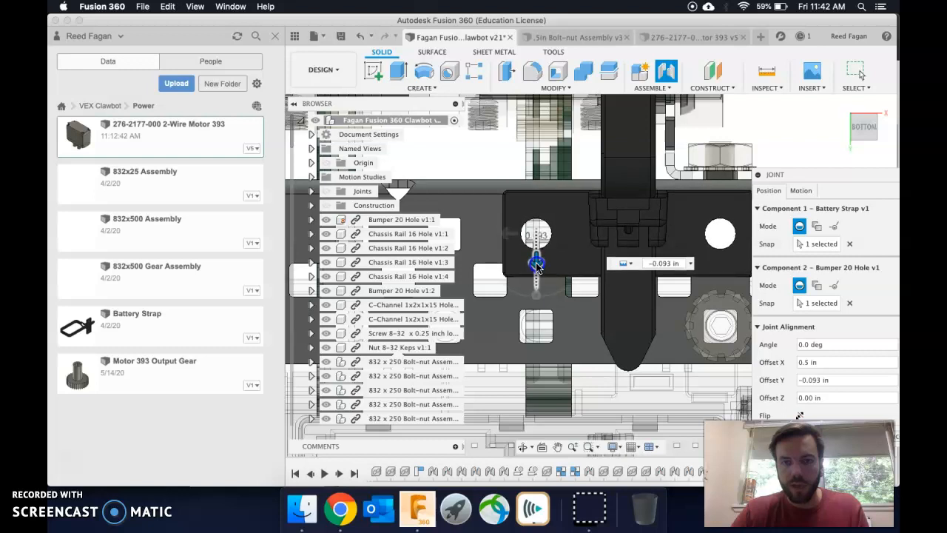
click(674, 265)
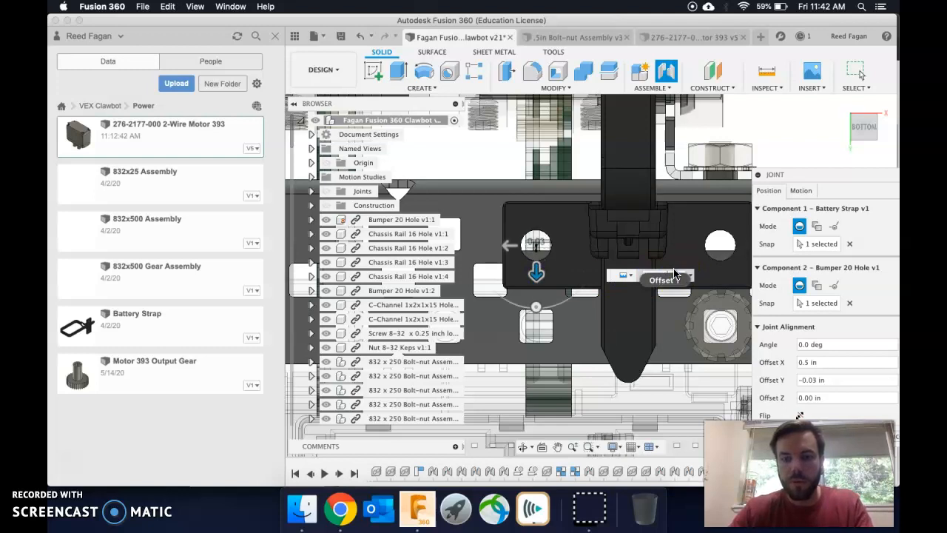
key(BackSpace)
text(9)
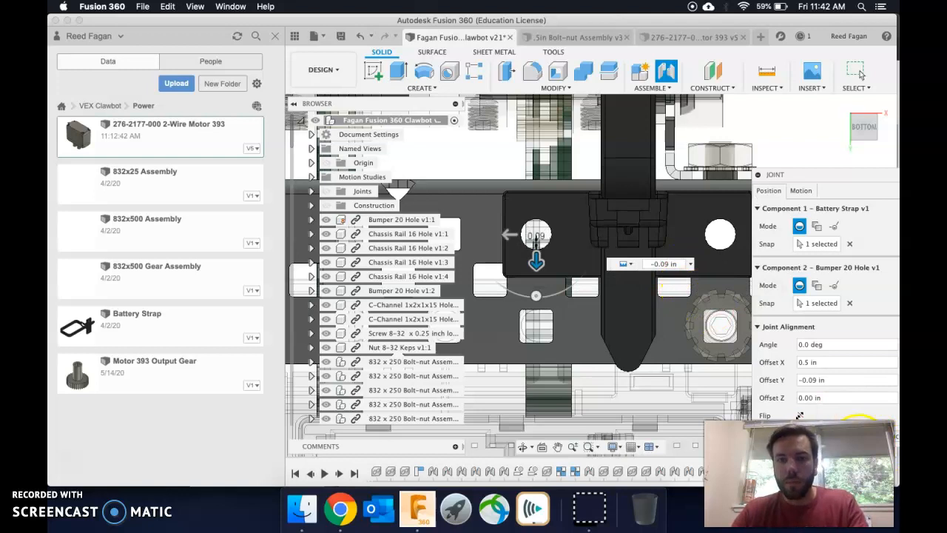
- Accept the battery strap joint and start a new joint using the screw of the upper loose bolt-nut assembly as the first component
key(Return)
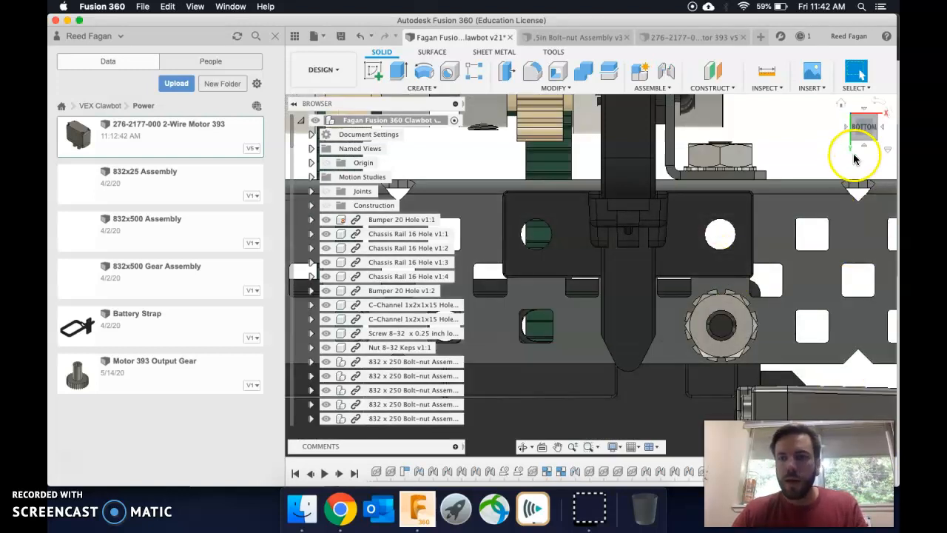
click(842, 103)
scroll(676, 270, up, 6)
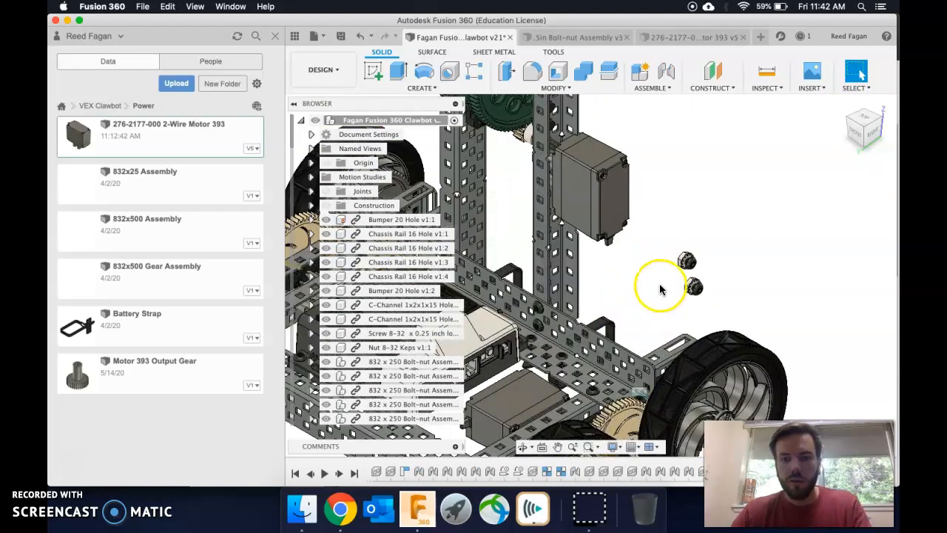
key(j)
scroll(685, 263, up, 4)
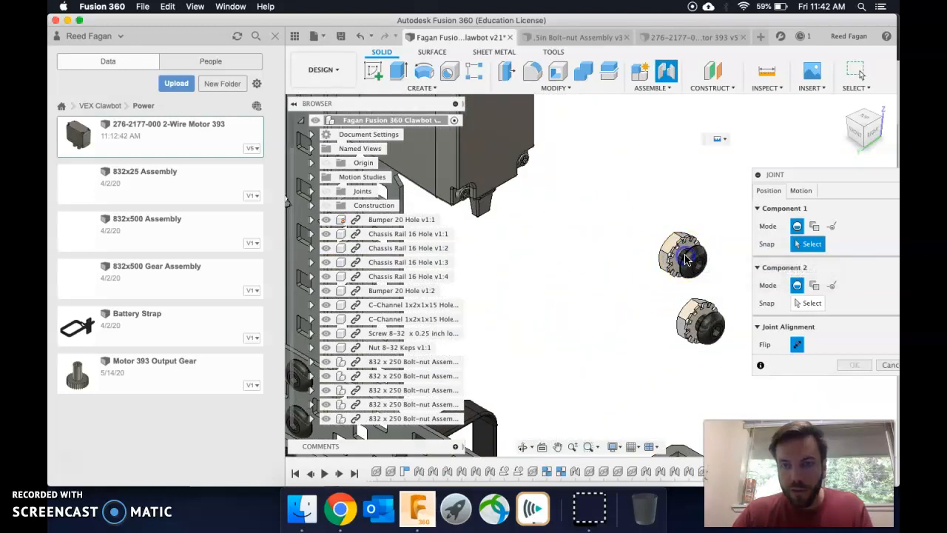
click(684, 261)
- Snap the screw's joint to the newly placed Battery Strap's hole visible through the rail beside the Cortex, and flip the screw's direction
scroll(548, 296, down, 4)
scroll(550, 308, down, 1)
mouse_move(553, 307)
shift+middle_down()
mouse_move(528, 304)
mouse_move(560, 307)
shift+middle_up()
scroll(524, 299, up, 1)
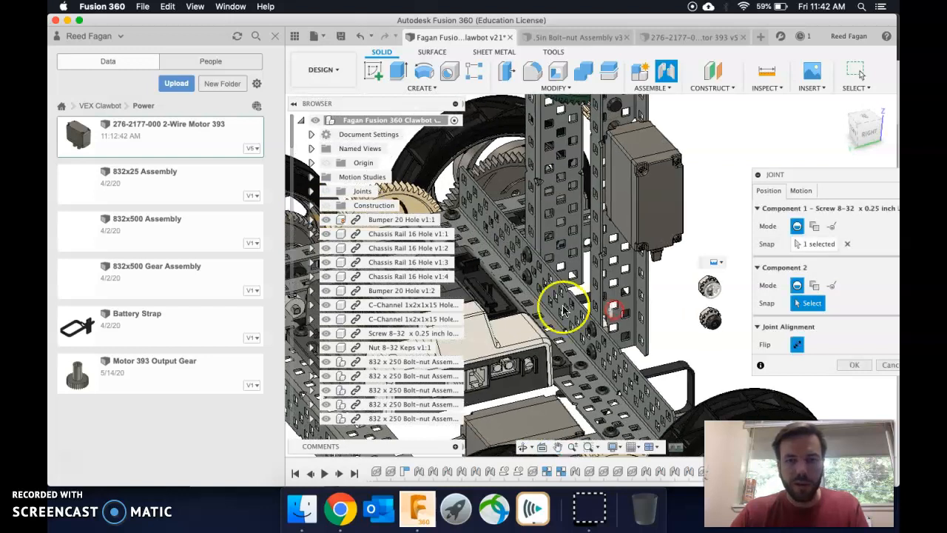
scroll(560, 306, up, 3)
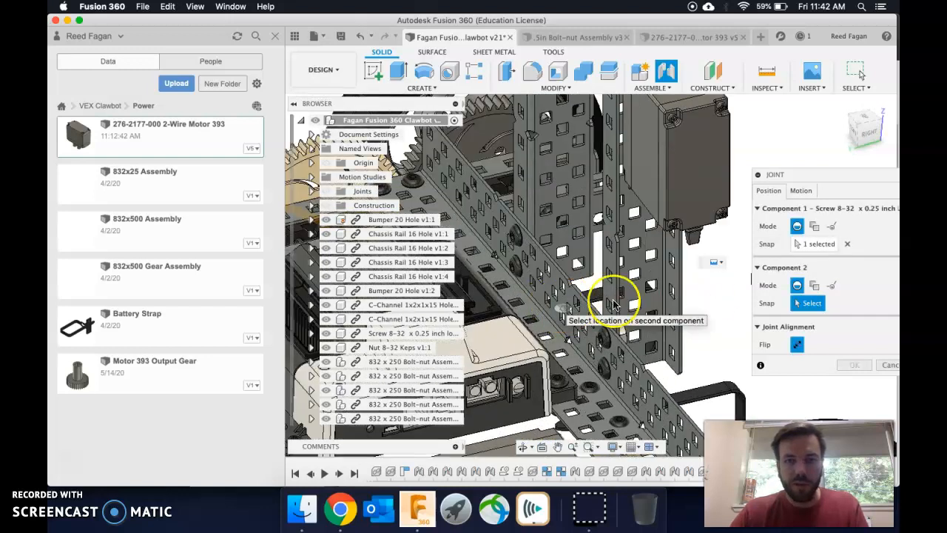
click(870, 127)
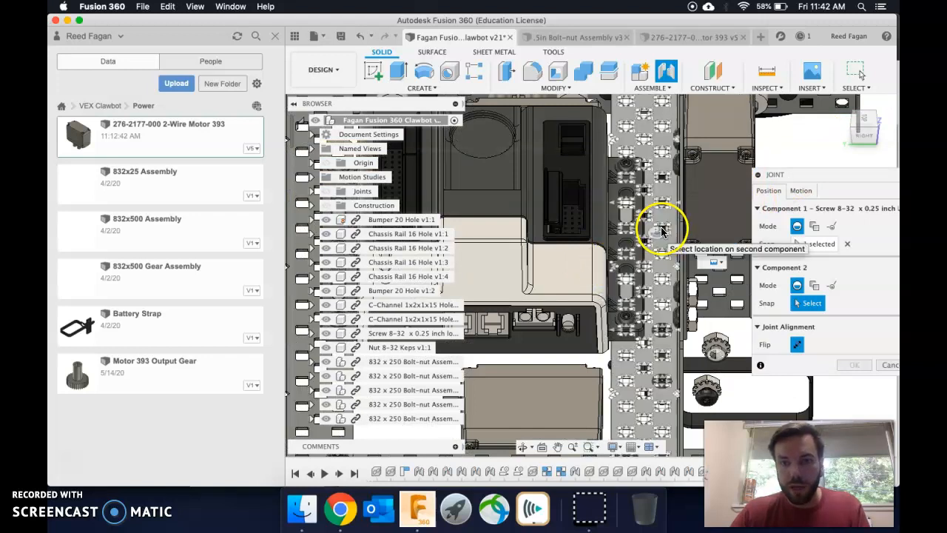
scroll(663, 237, up, 4)
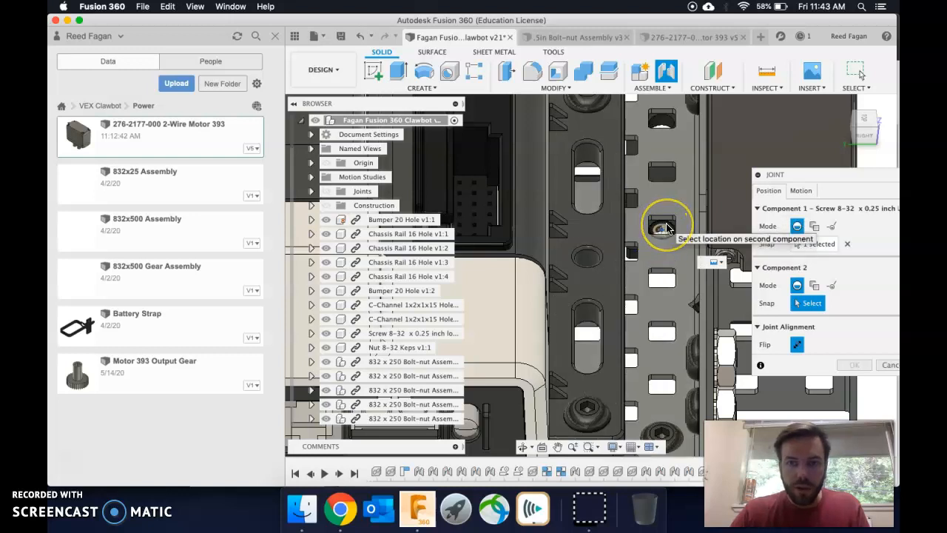
click(666, 227)
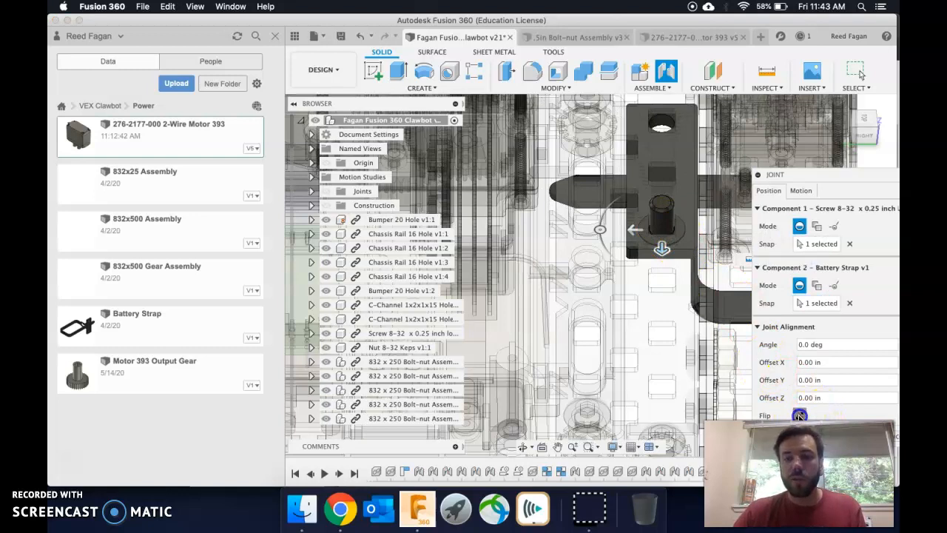
click(800, 416)
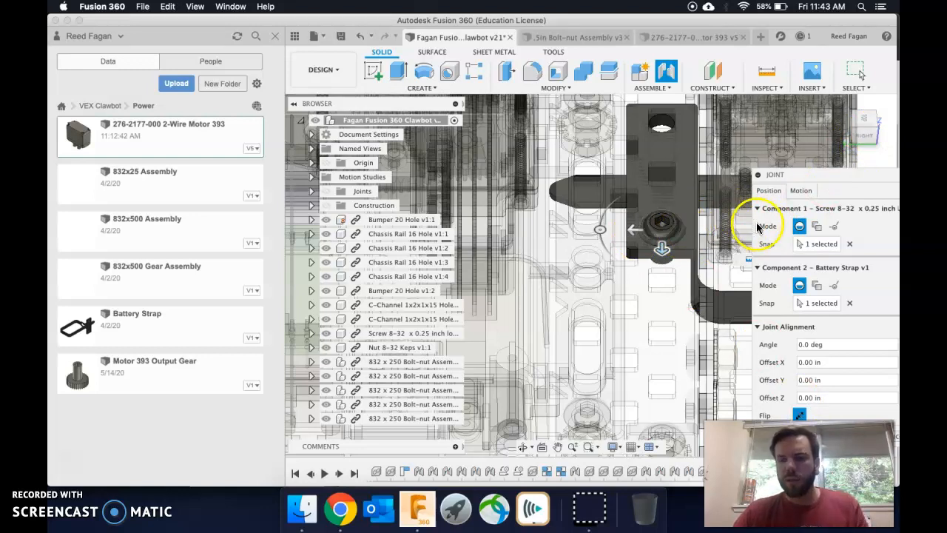
- Set the screw joint's Z offset to -0.047 in, judging the screw head's seating on the rail from the back view, and accept it
click(876, 137)
click(875, 130)
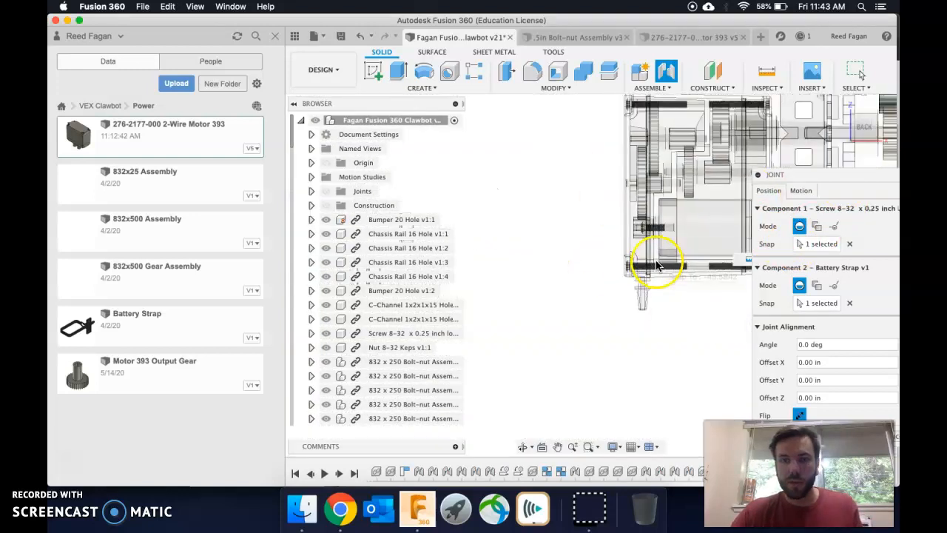
scroll(658, 266, down, 5)
scroll(629, 257, up, 5)
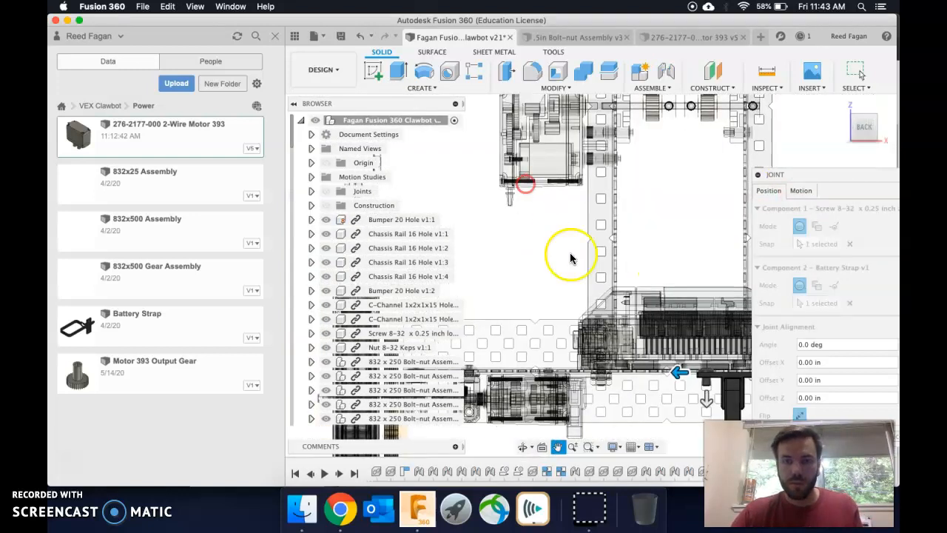
middle_drag(592, 281, 510, 243)
scroll(600, 339, up, 5)
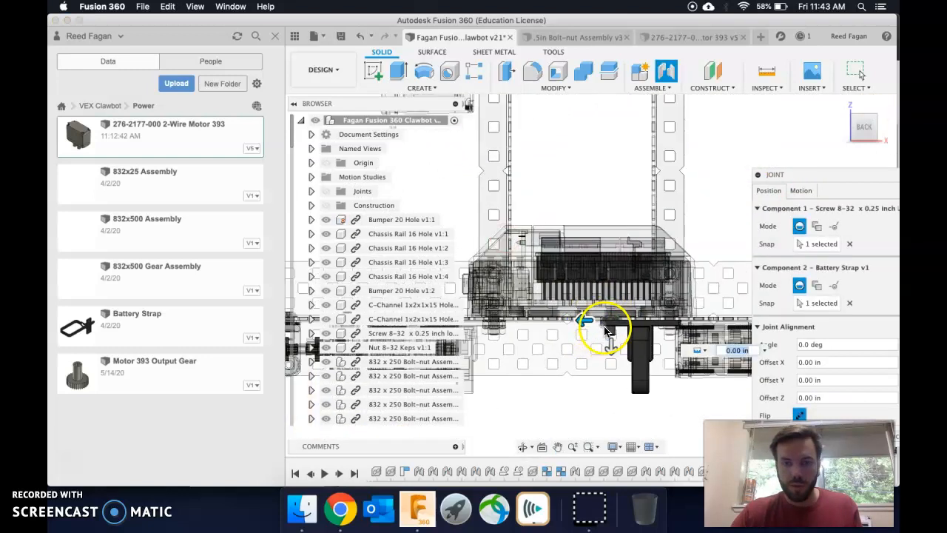
scroll(619, 330, up, 4)
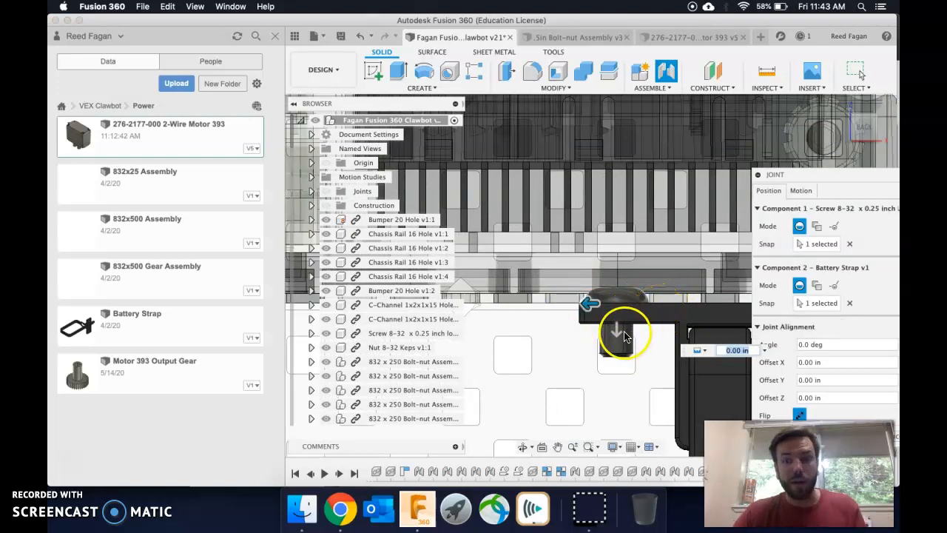
drag(621, 336, 620, 334)
click(749, 330)
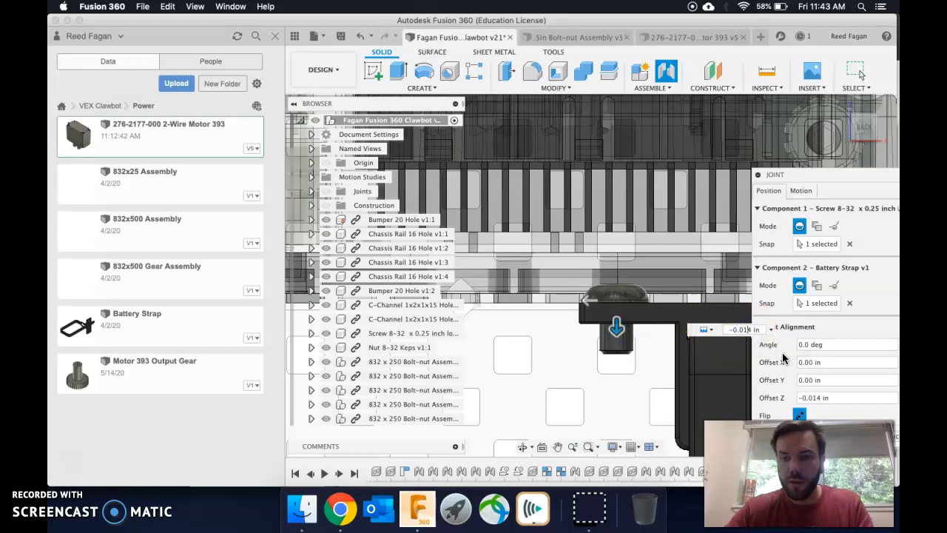
text(47)
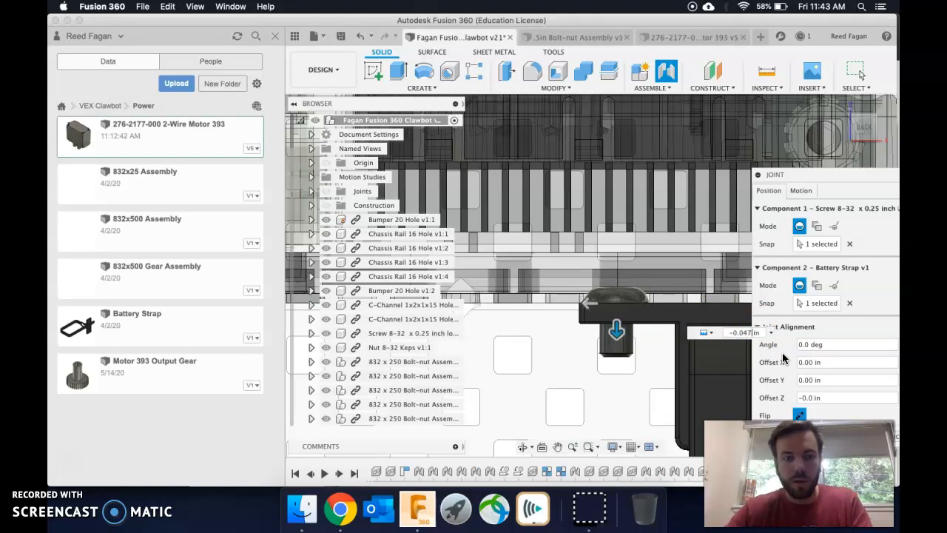
key(Return)
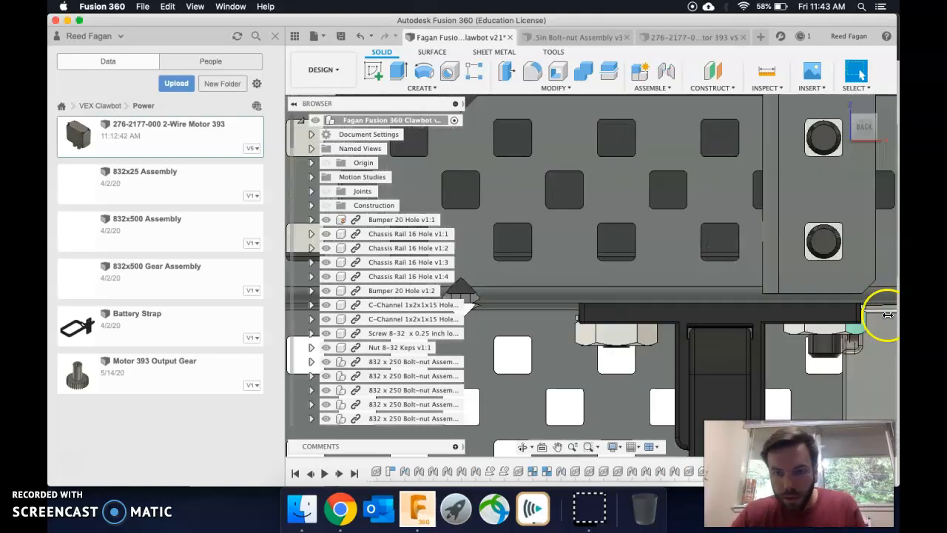